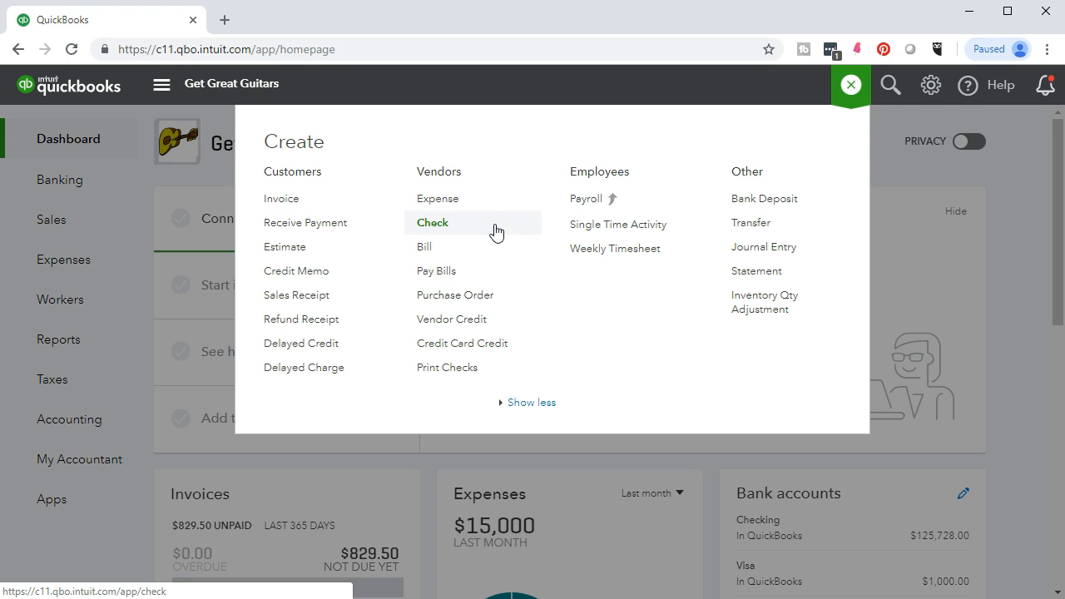
Look through the expense transactions and open the Gibson vendor's record from the vendor list.
left_click(1024, 355)
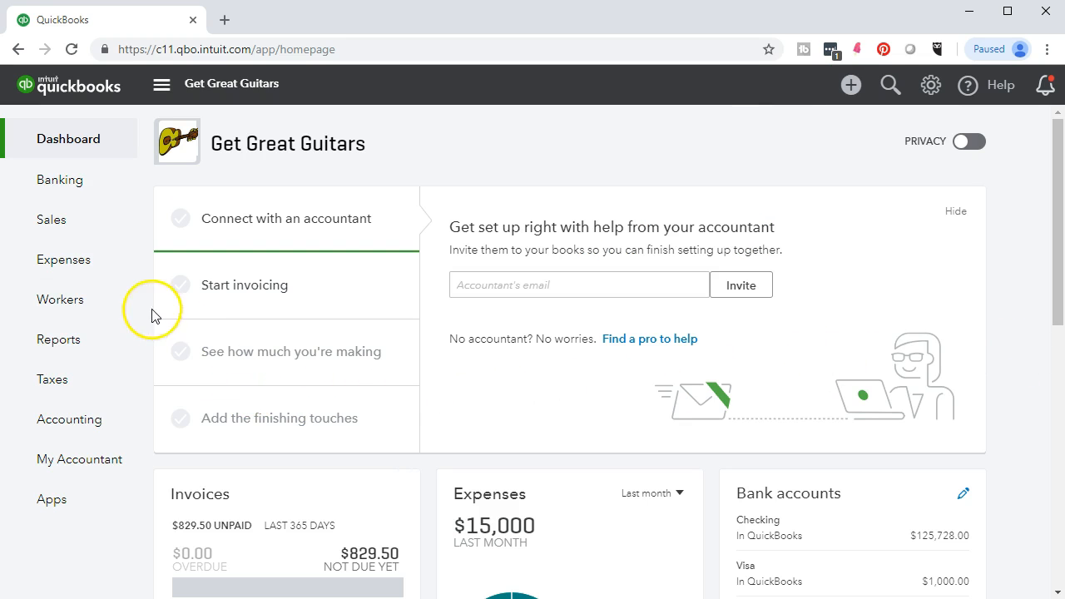
left_click(75, 269)
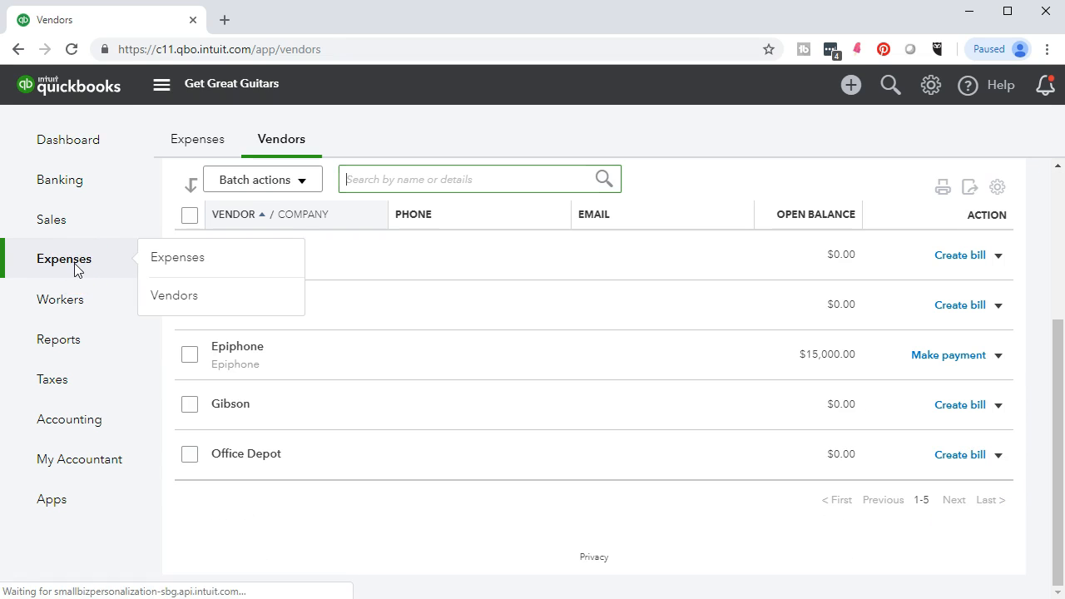
left_click(190, 147)
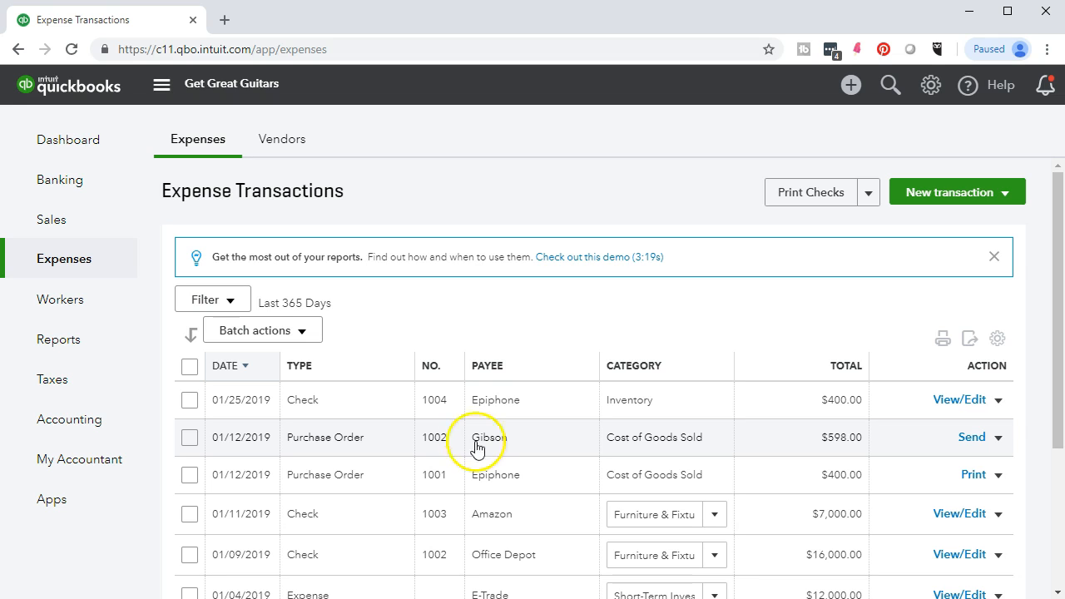
left_click(287, 142)
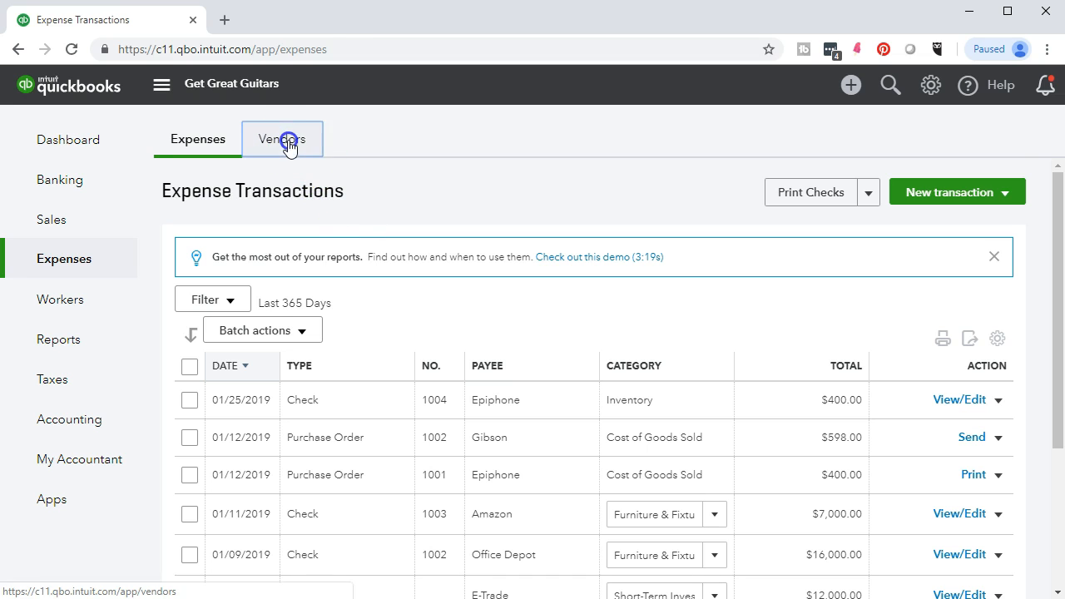
scroll(341, 416, "down", 1)
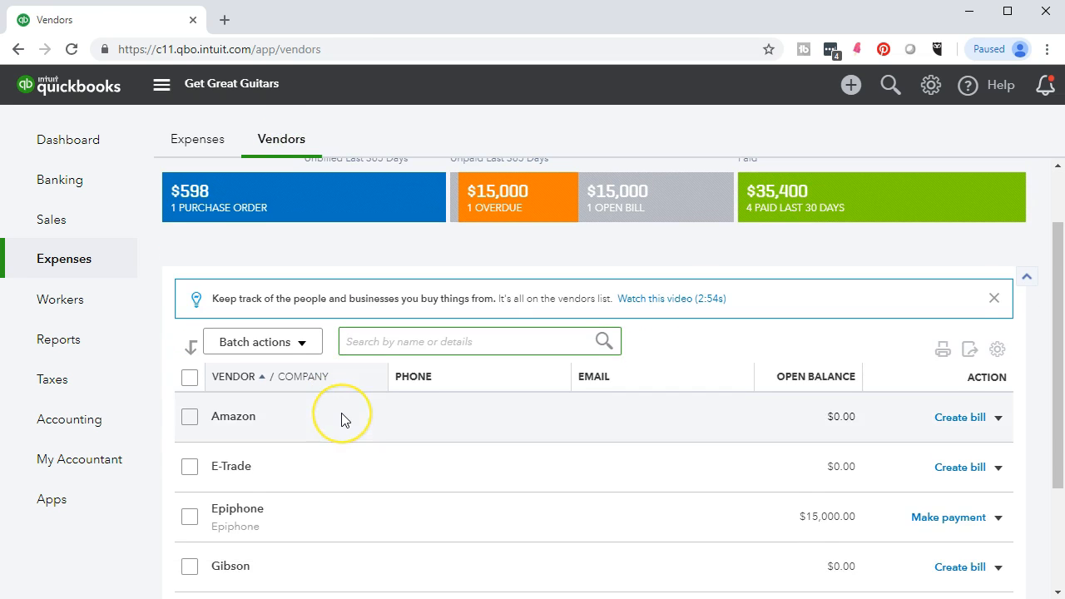
scroll(342, 418, "down", 1)
left_click(231, 484)
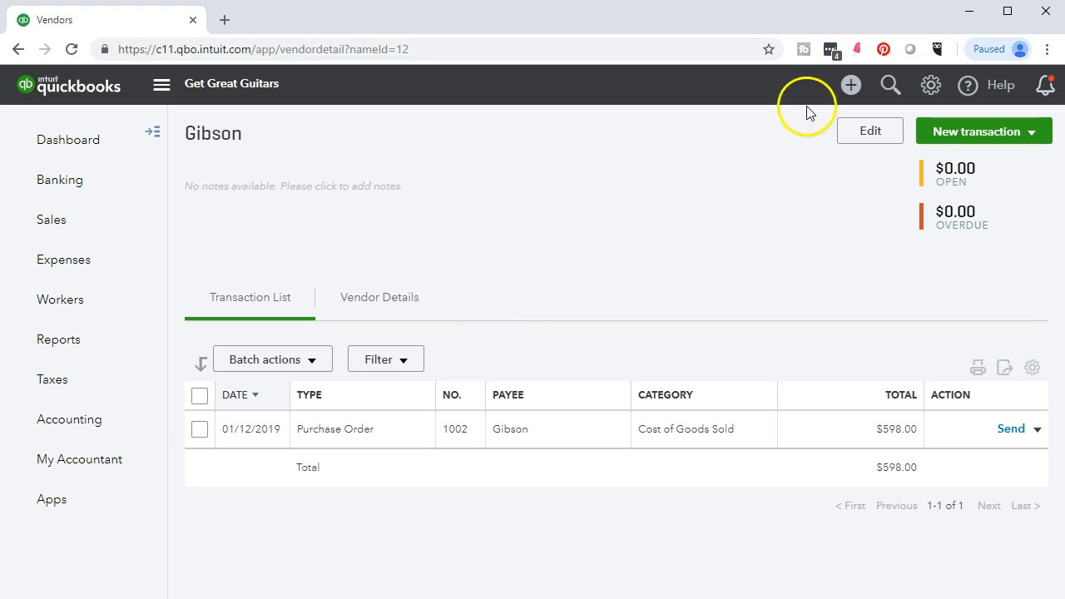
Create a check to Gibson and add the vendor's Jan 12 purchase order for the Gibson SG to it.
left_click(844, 86)
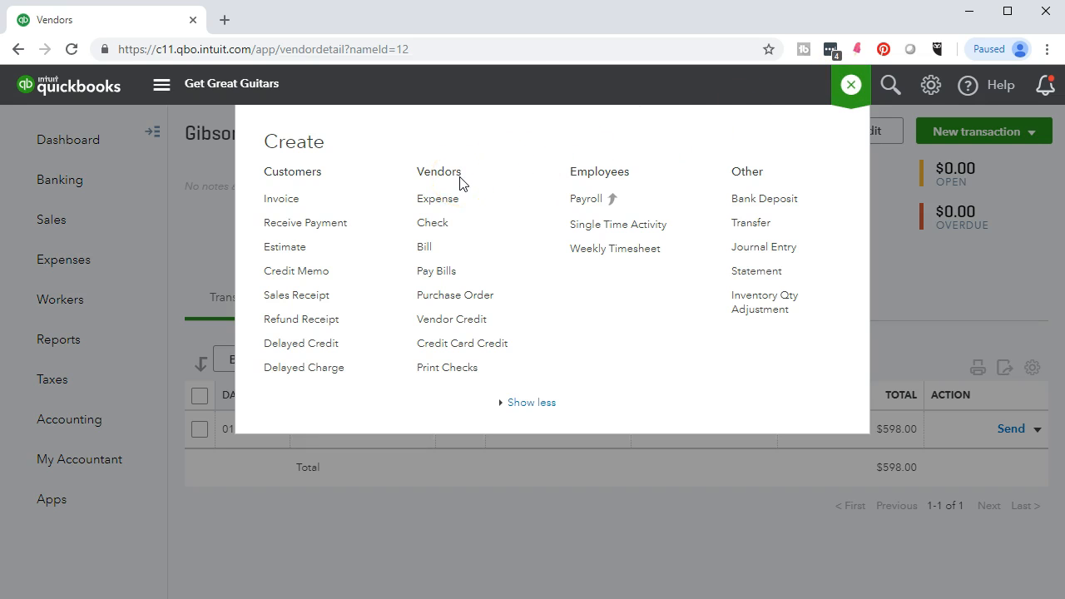
left_click(441, 231)
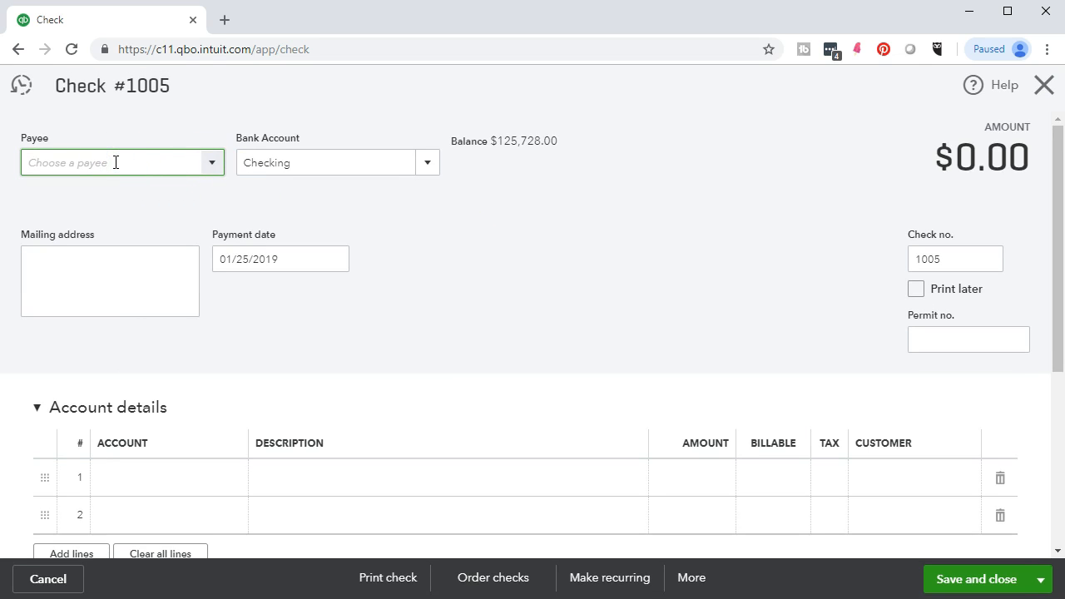
type("Gibson")
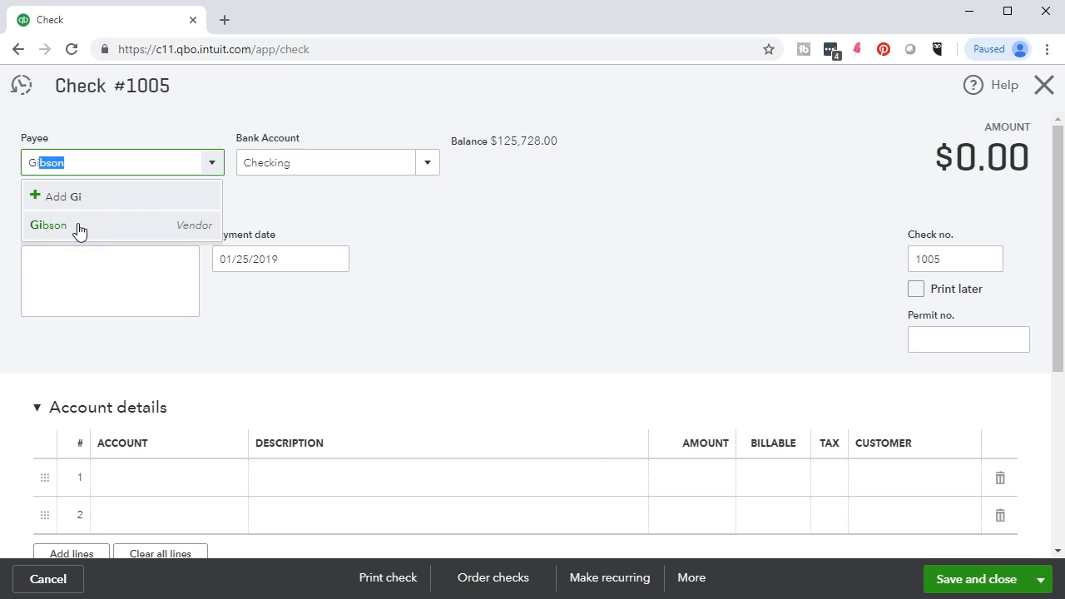
left_click(79, 231)
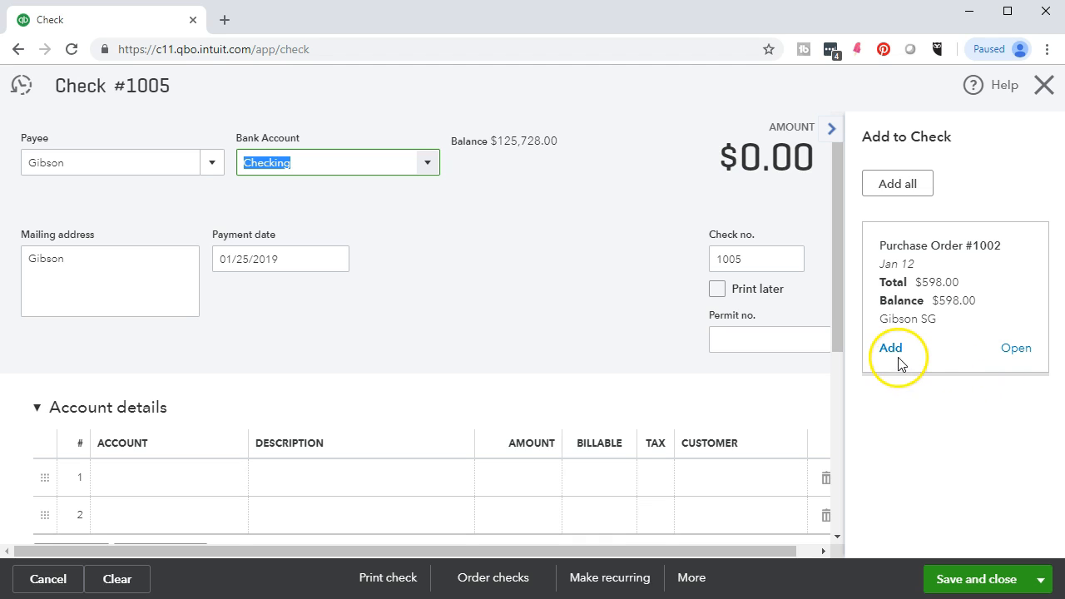
left_click(890, 348)
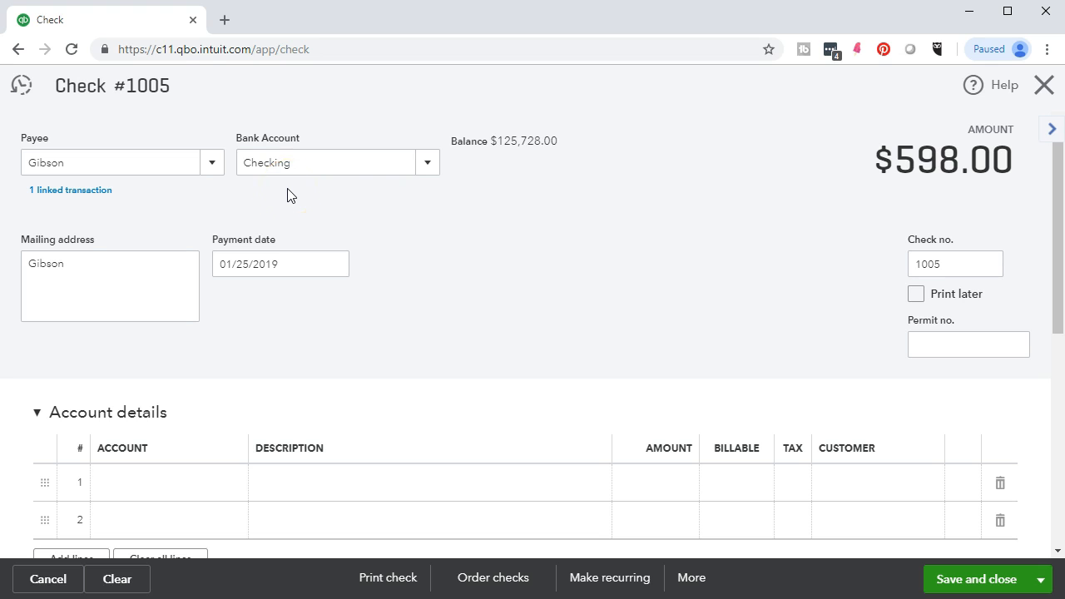
Mark the Gibson SG item line for Music Stuff Store as billable and taxable.
scroll(287, 195, "down", 1)
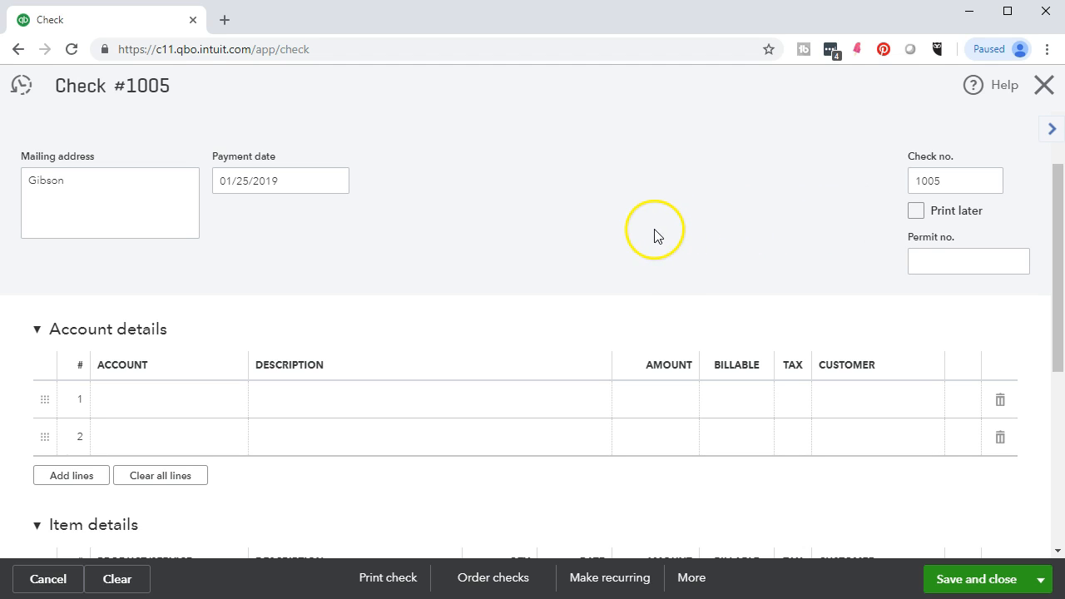
scroll(654, 235, "down", 1)
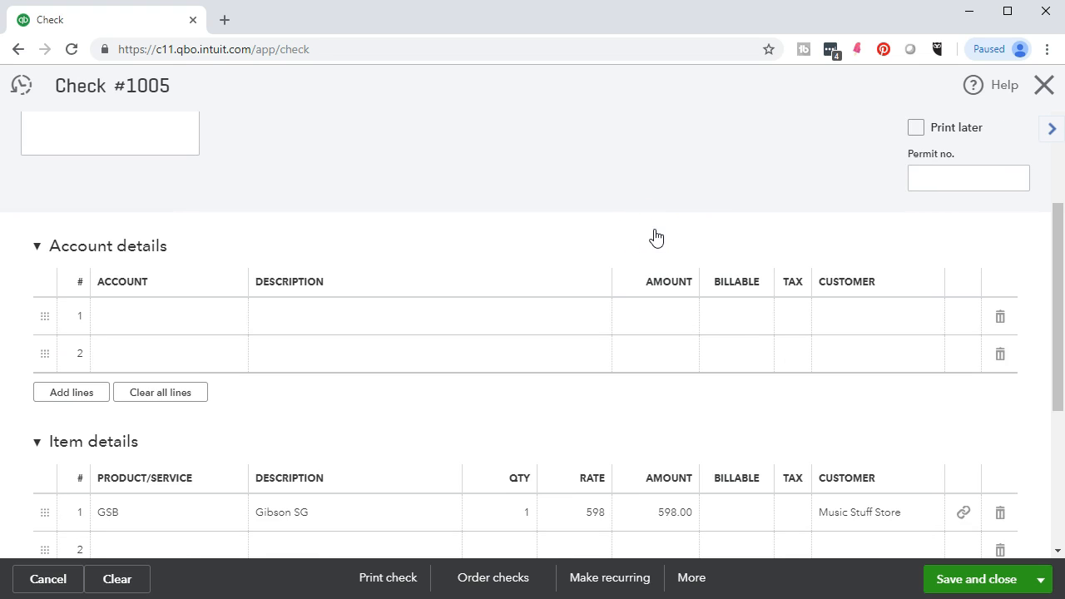
scroll(655, 237, "down", 1)
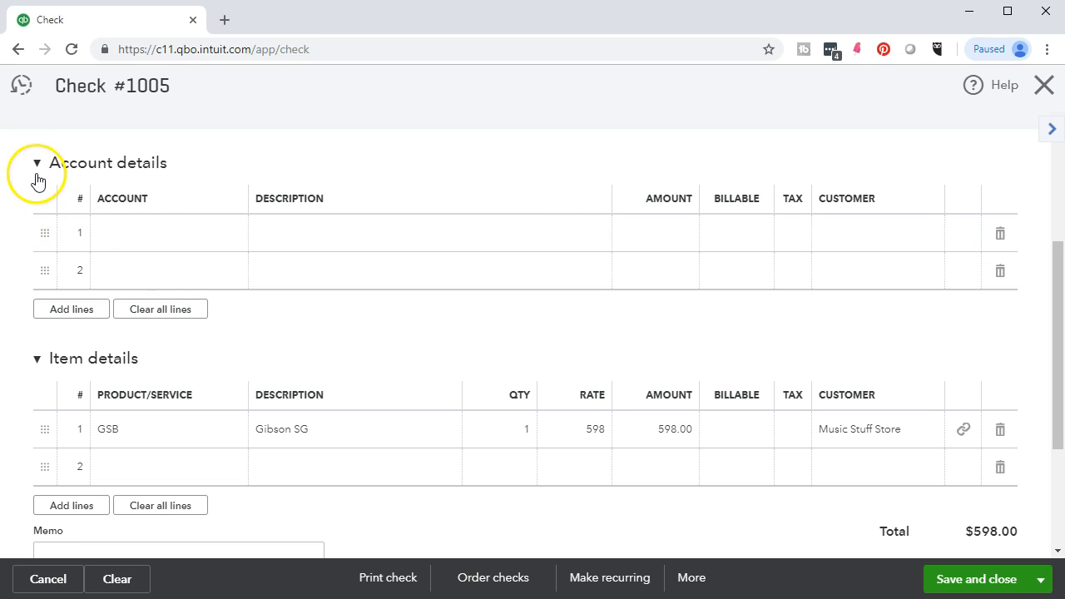
scroll(8, 299, "down", 1)
scroll(9, 304, "up", 1)
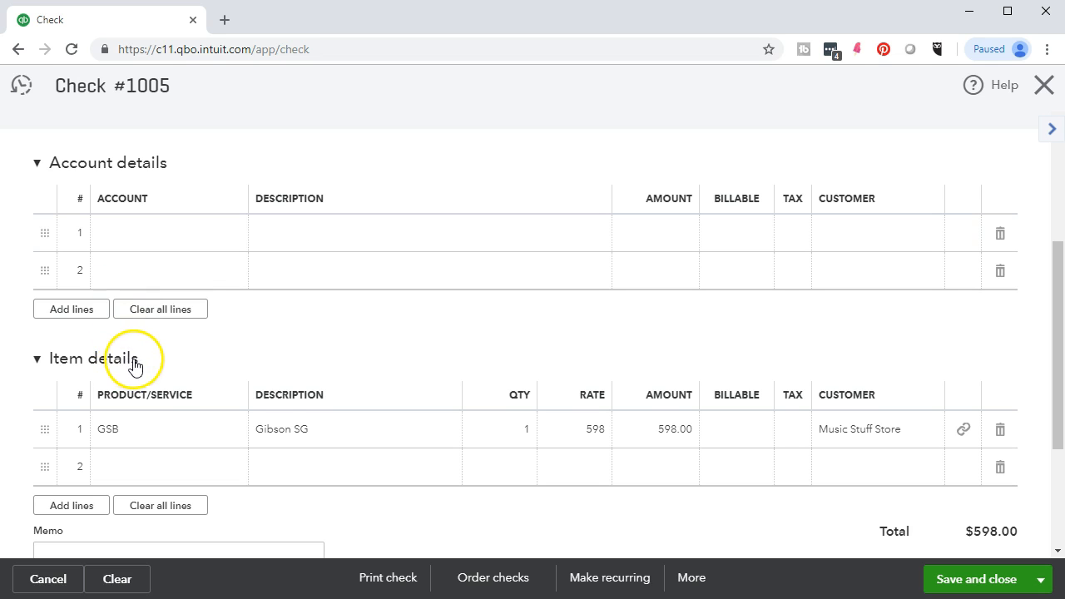
scroll(130, 360, "down", 1)
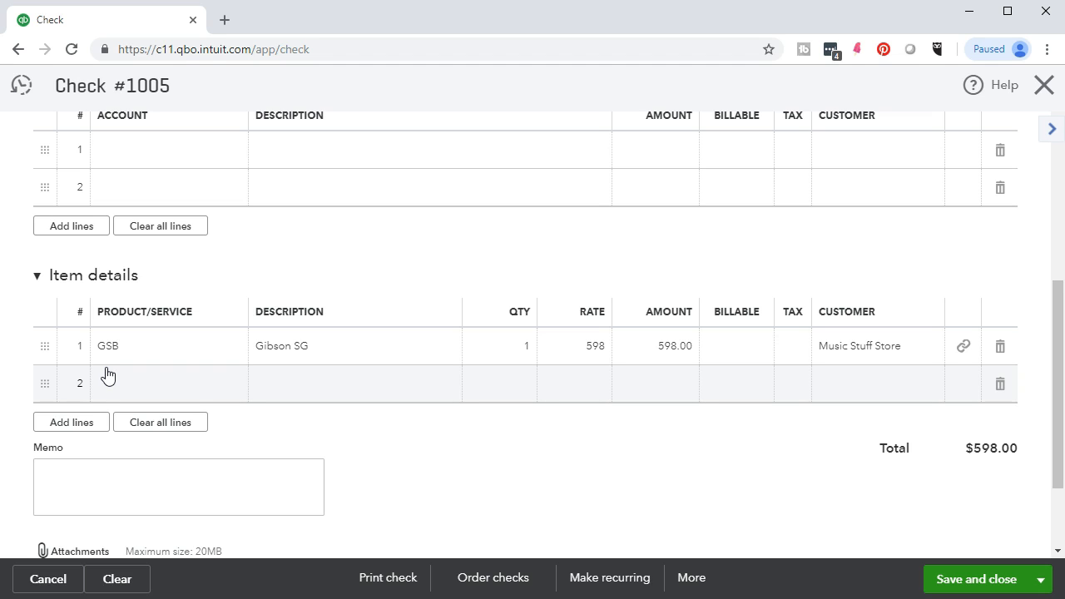
scroll(106, 375, "down", 1)
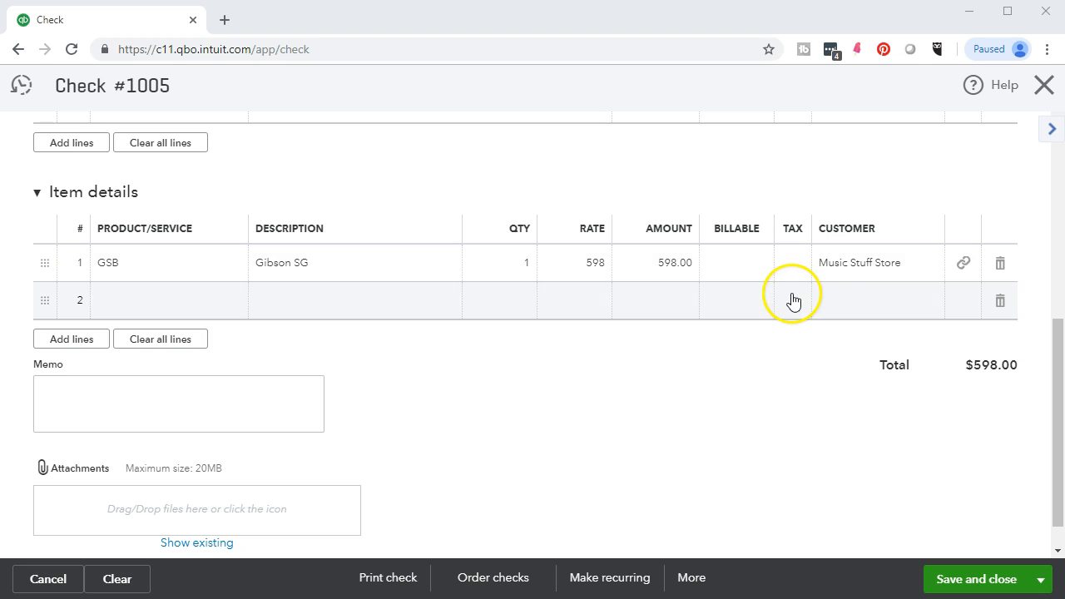
left_click(734, 267)
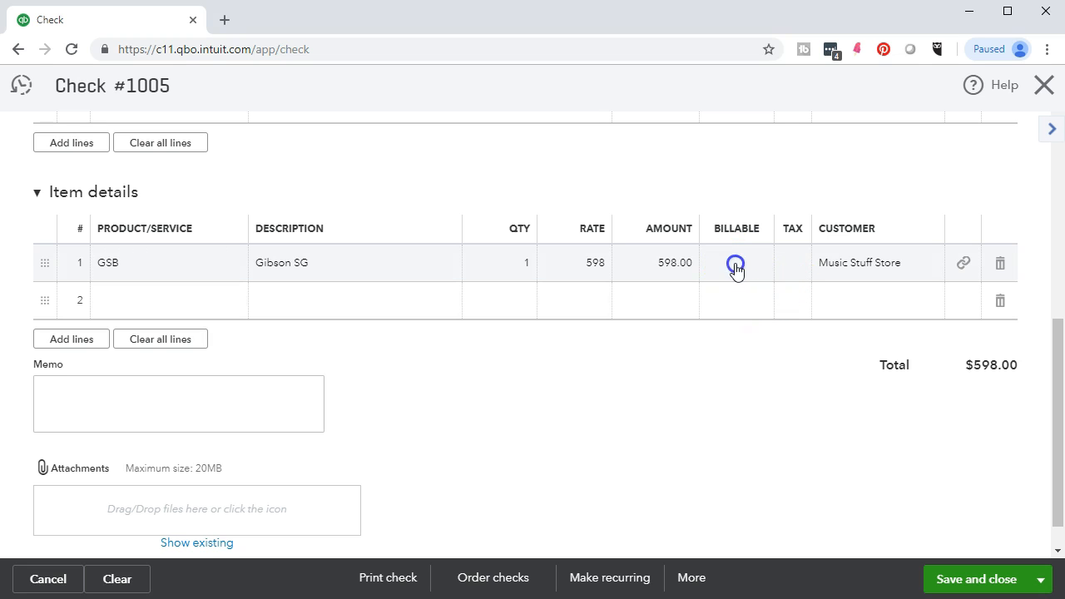
left_click(735, 267)
left_click(795, 300)
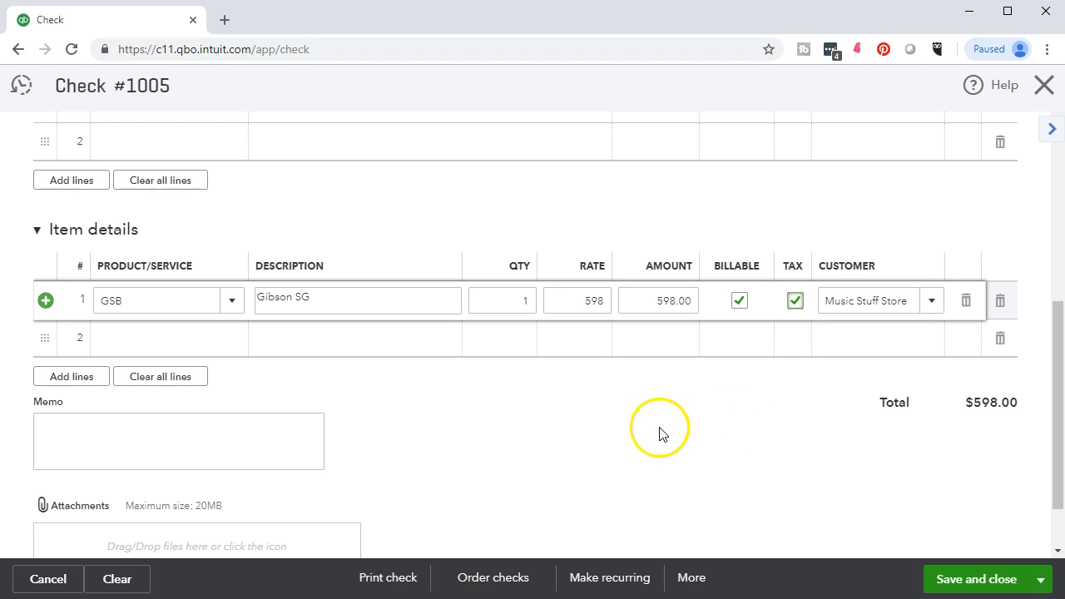
left_click(395, 435)
Review the check's payee, bank account and item details, and save and close the check.
scroll(318, 405, "down", 2)
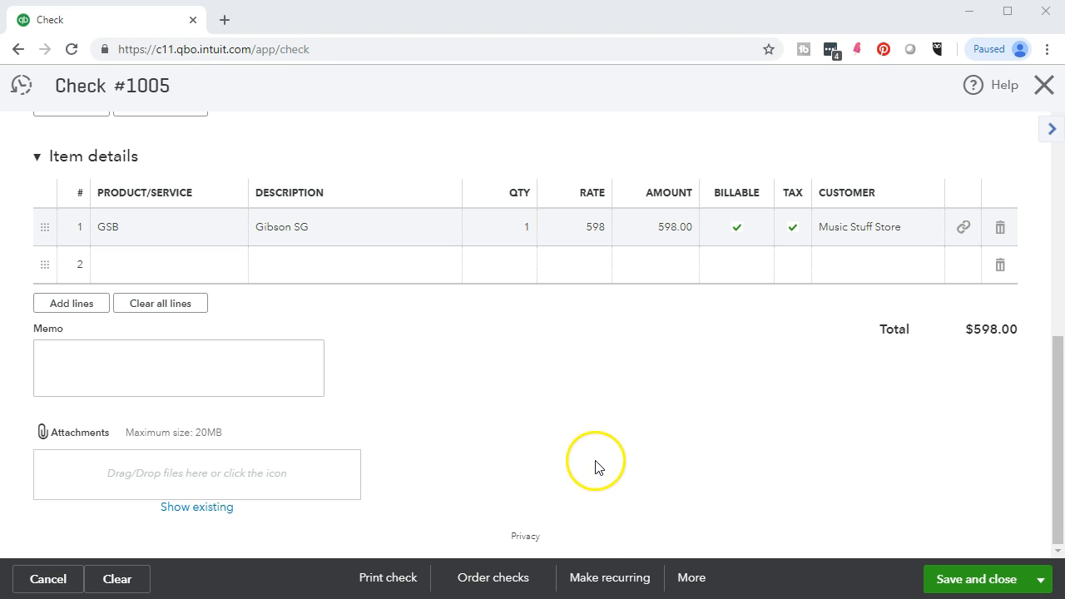
scroll(590, 467, "up", 1)
scroll(591, 466, "up", 5)
scroll(691, 450, "down", 5)
scroll(690, 450, "up", 5)
left_click(149, 137)
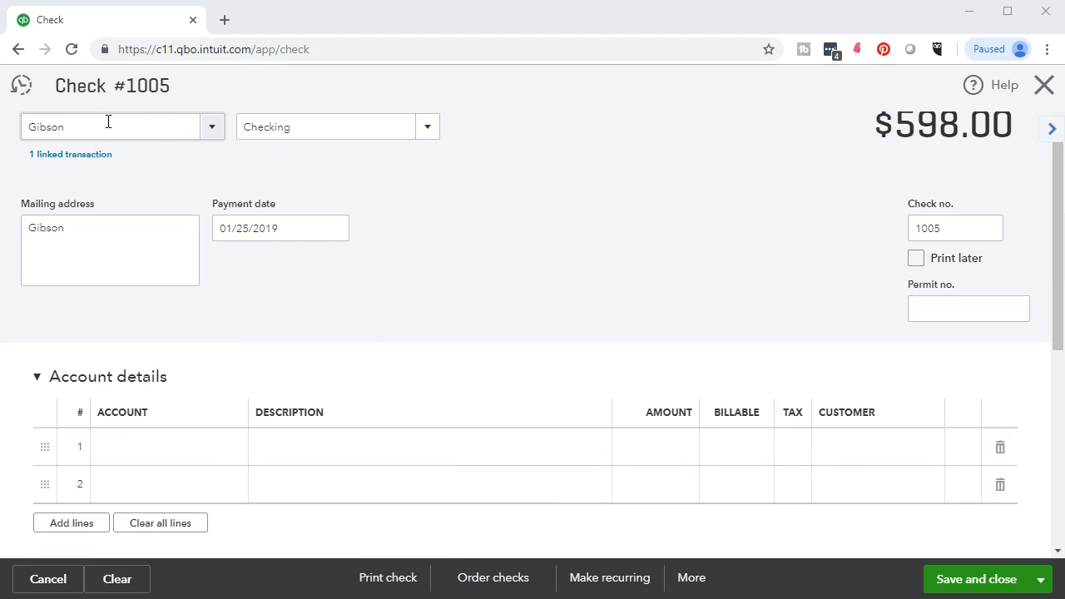
left_click(447, 285)
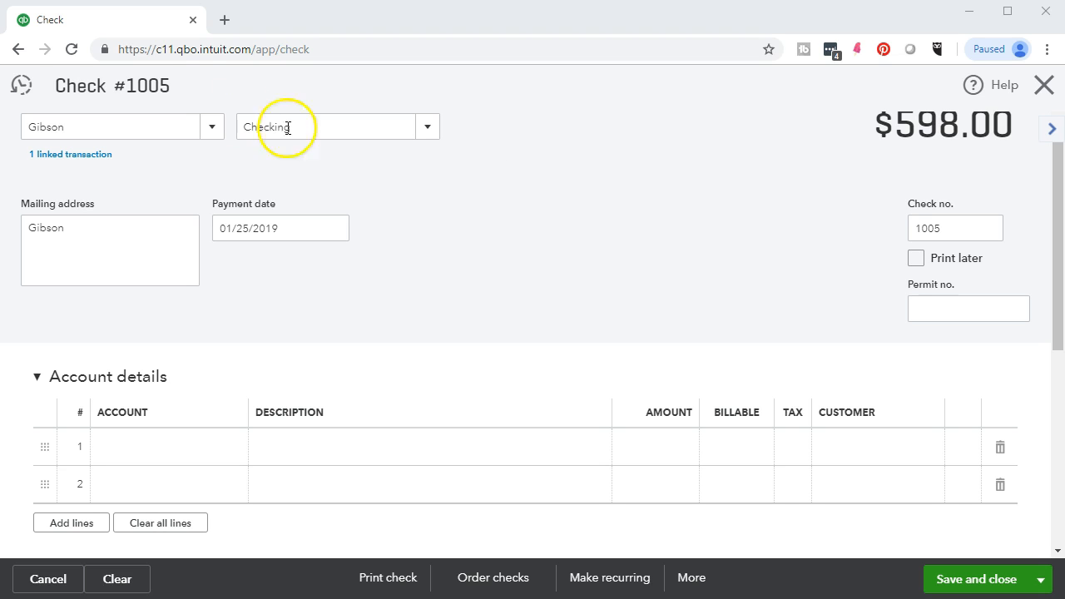
scroll(580, 207, "down", 2)
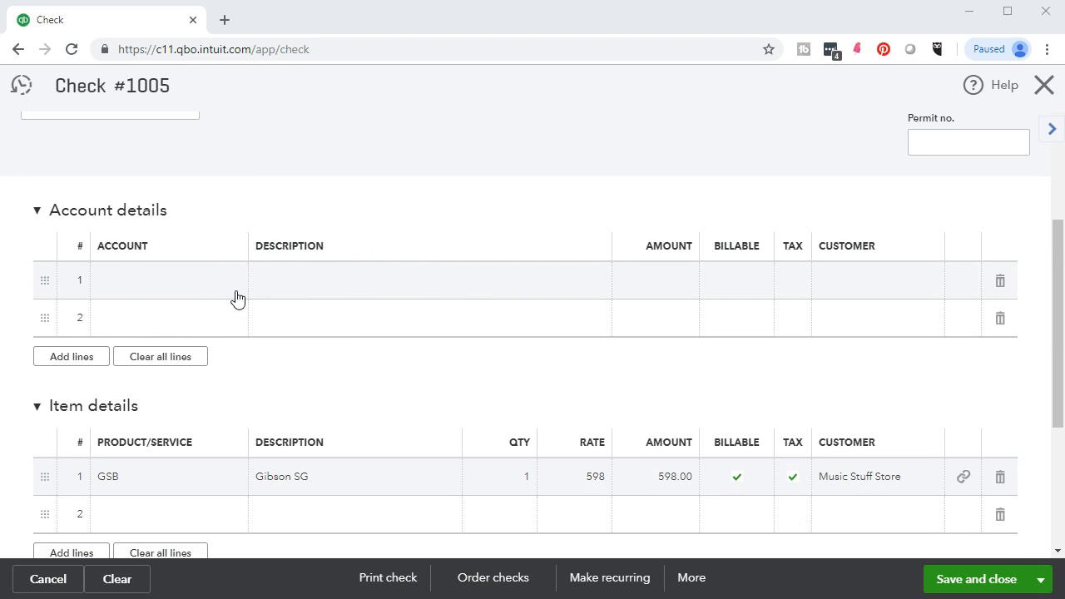
scroll(238, 298, "down", 1)
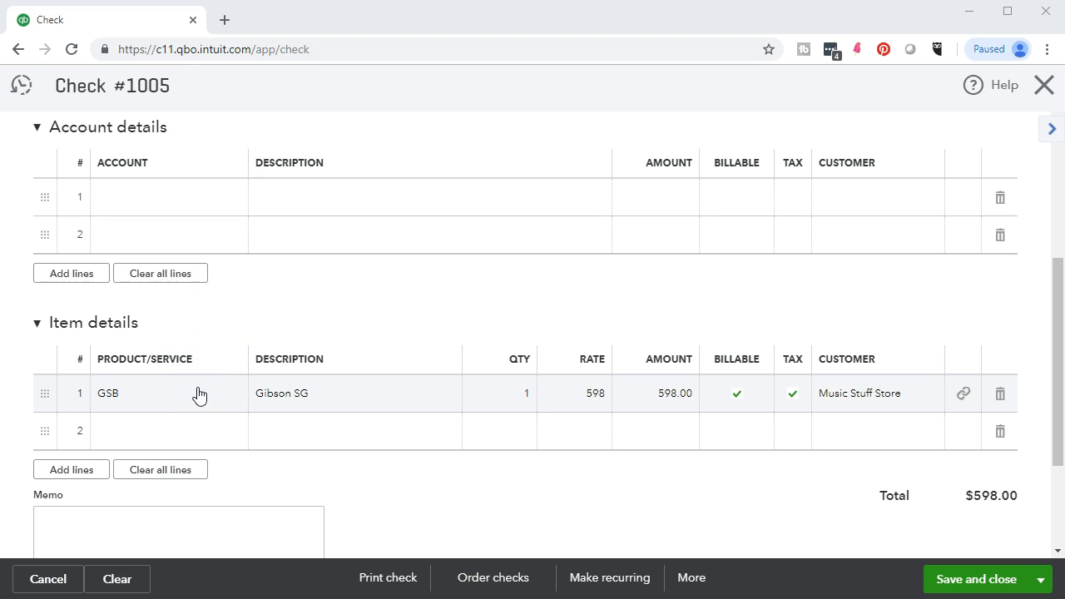
scroll(199, 395, "down", 1)
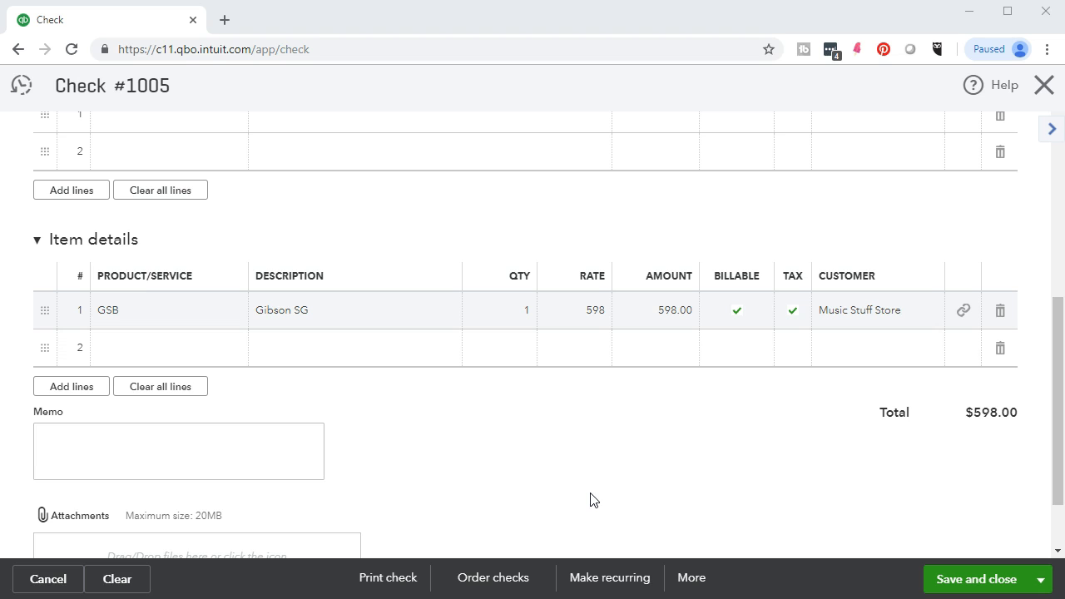
left_click(946, 580)
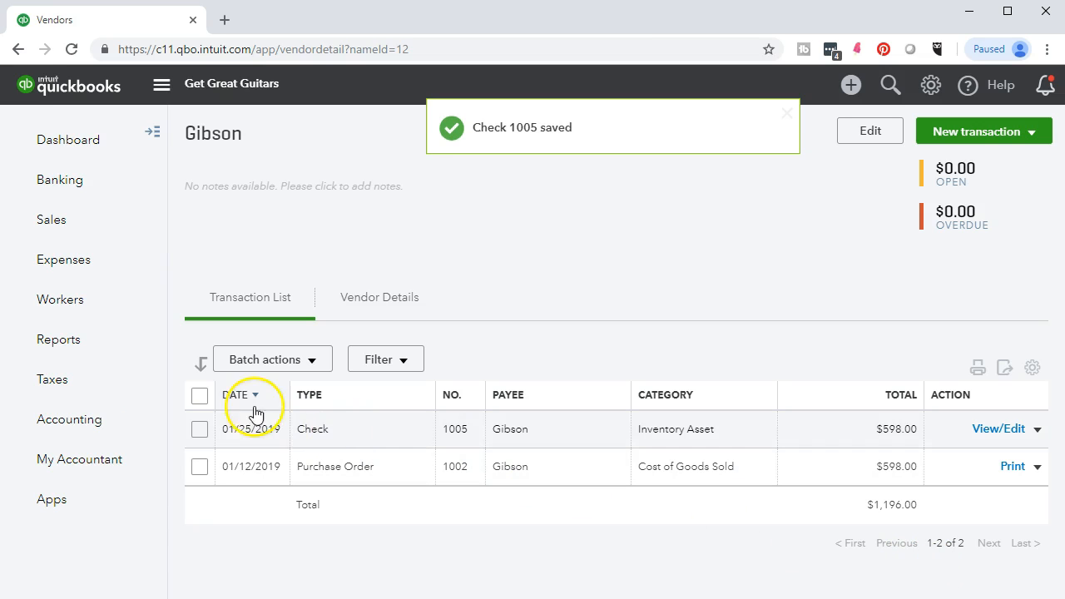
Run the Balance Sheet report for the period 01/01/2019 to 12/31/2019.
left_click(82, 351)
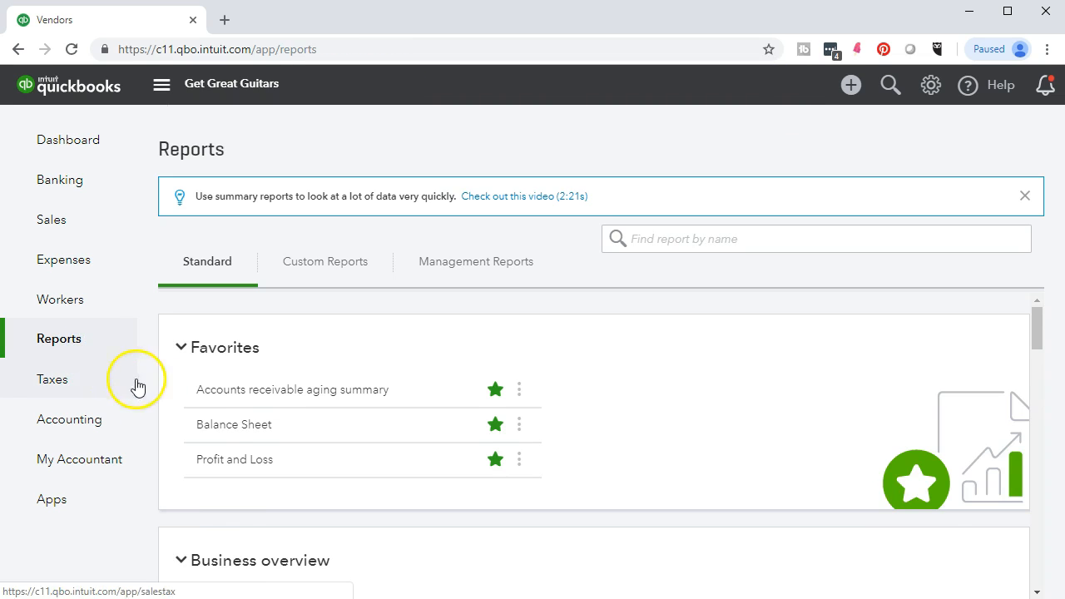
left_click(224, 430)
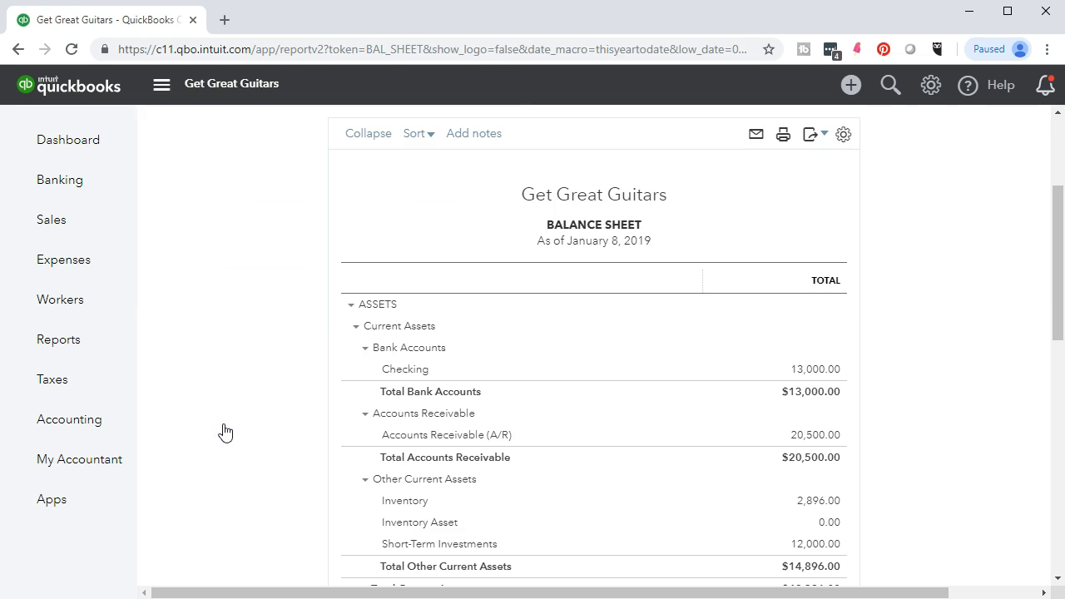
left_click(421, 213)
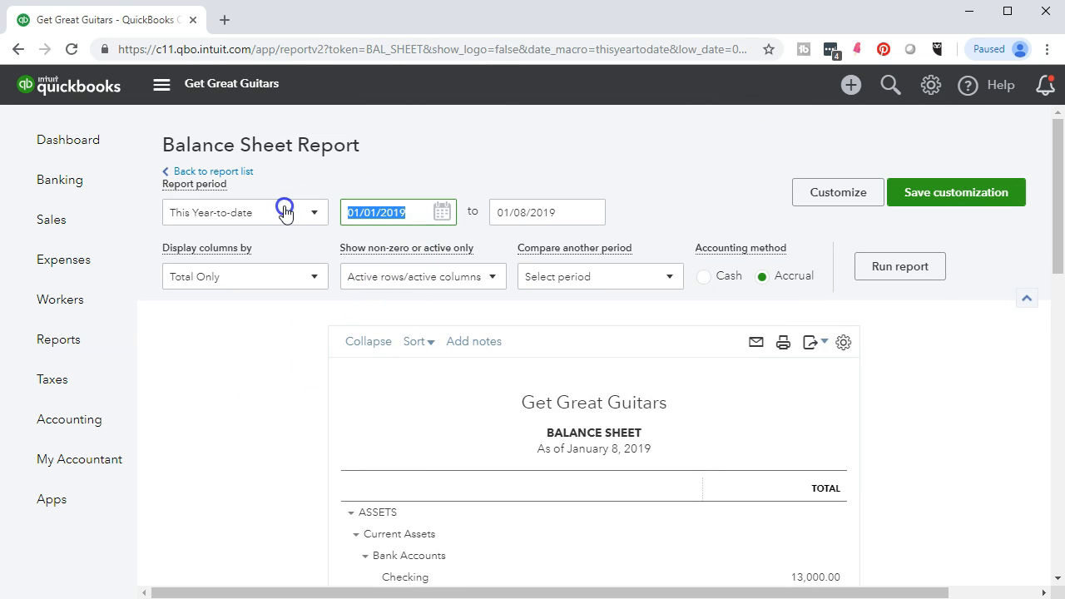
type("010119")
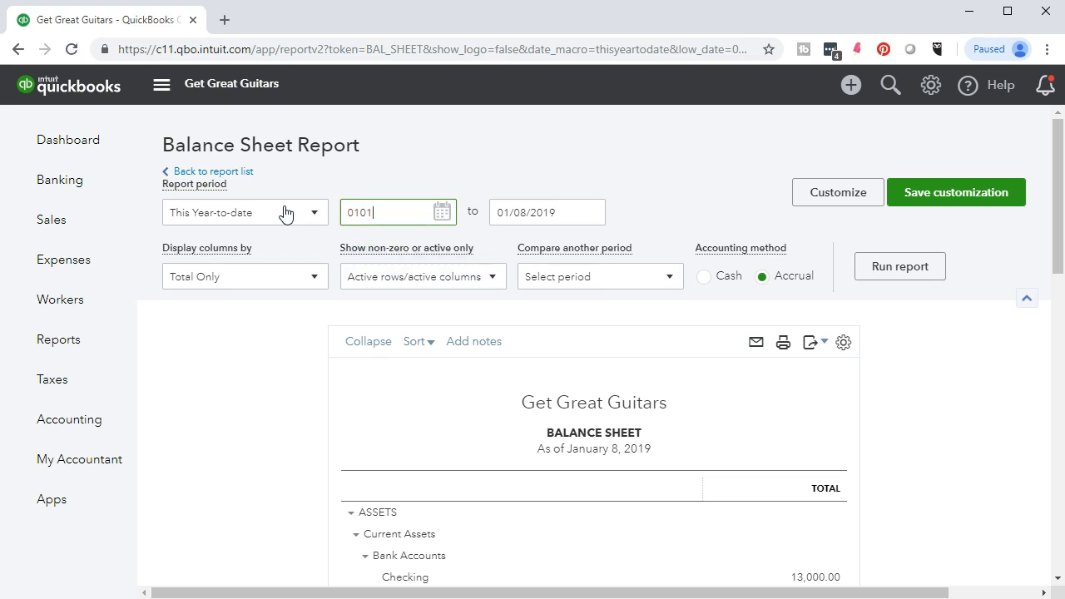
key("Tab")
type("123119")
key("Tab")
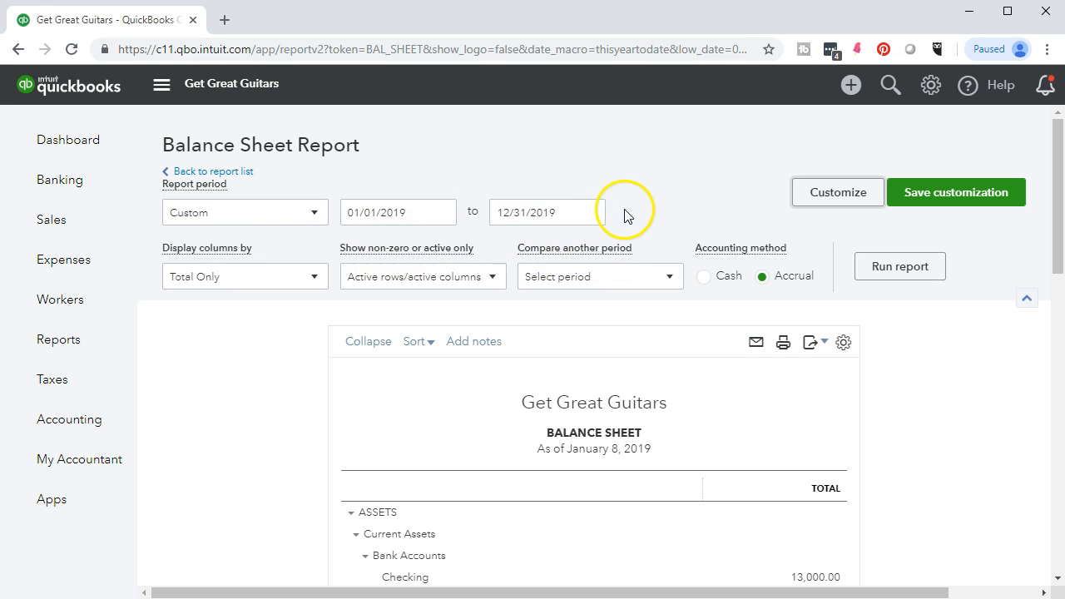
left_click(862, 282)
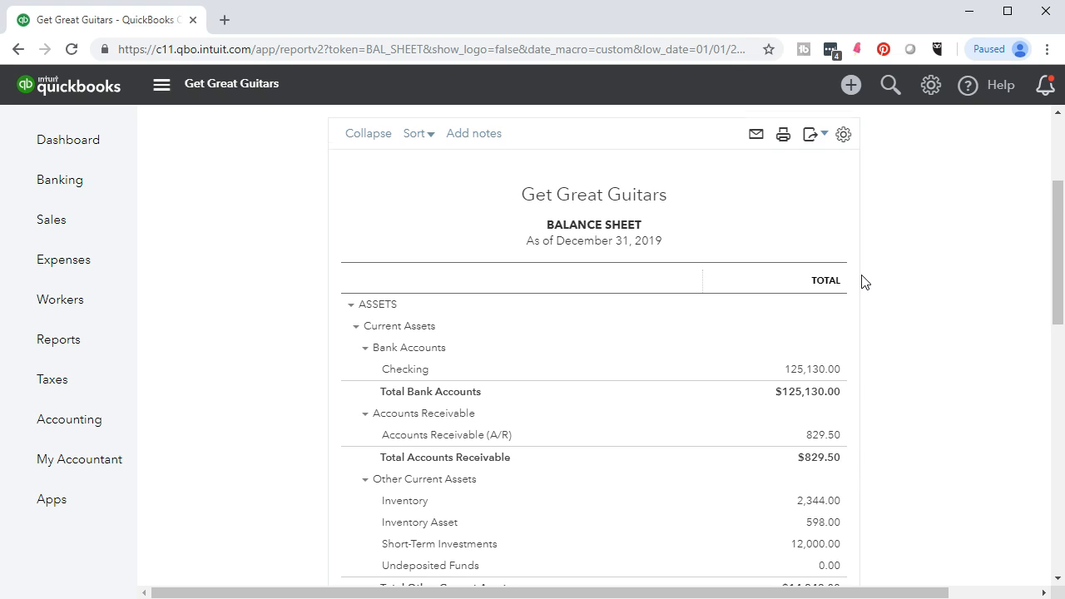
Drill down from the balance sheet's Checking amount to the 01/25/2019 Gibson check.
scroll(862, 283, "down", 1)
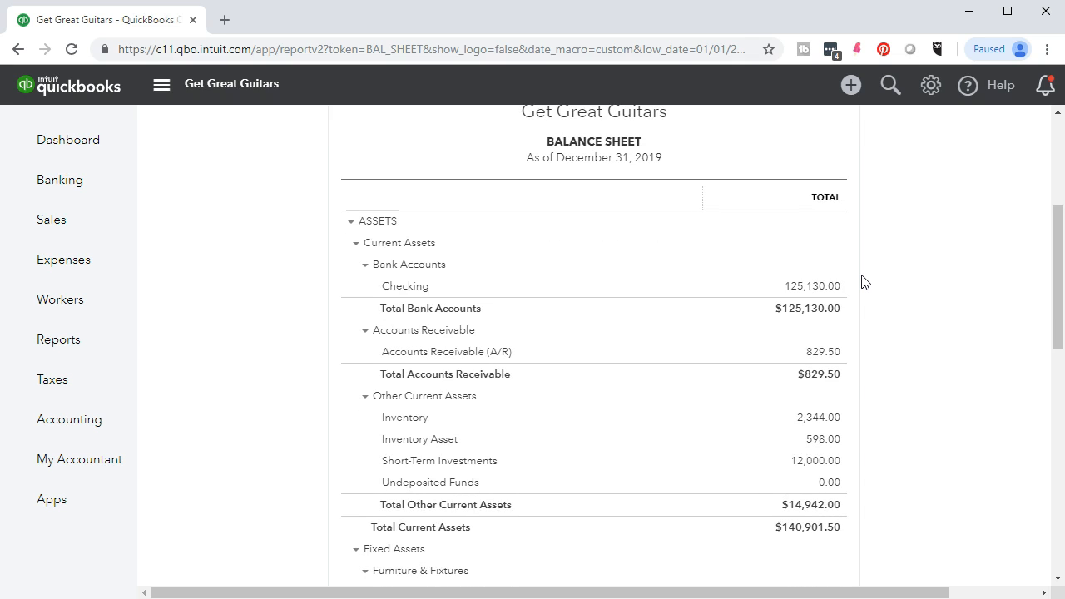
left_click(790, 290)
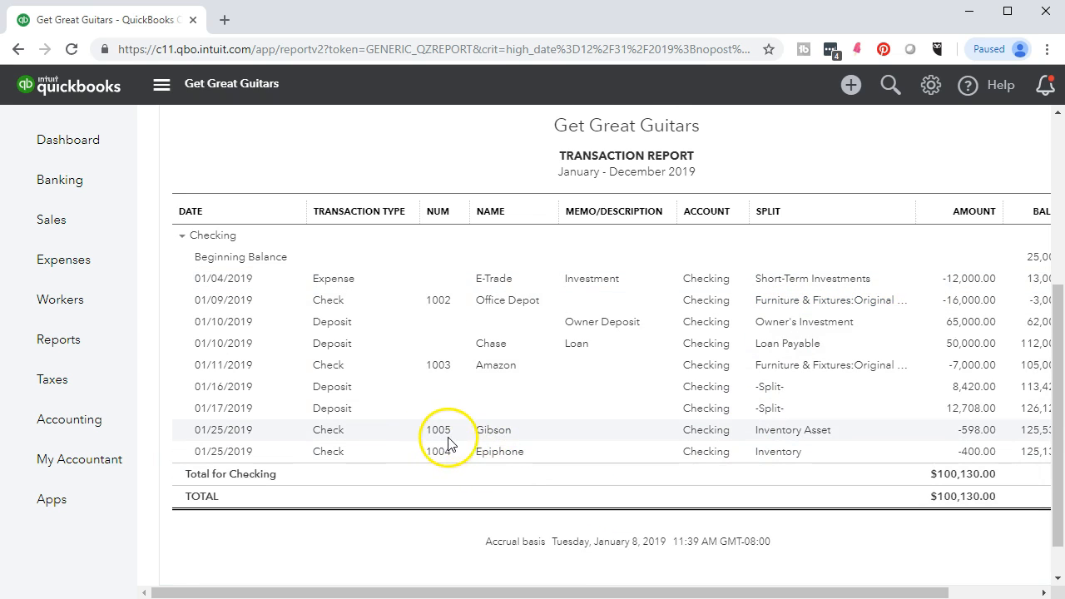
left_click(963, 434)
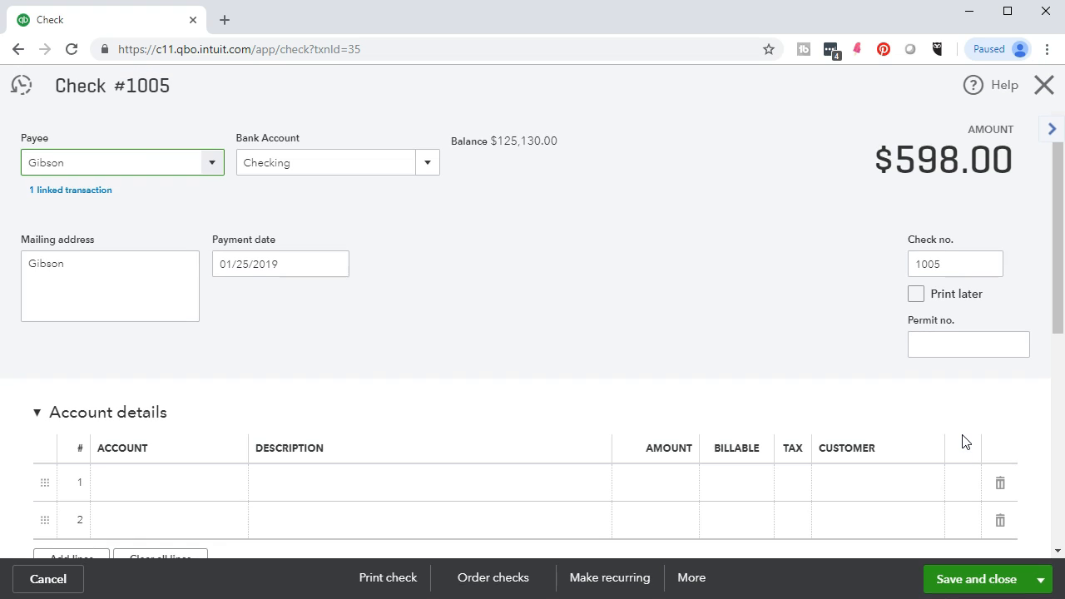
Review the Gibson check's item details, close the check and return to the balance sheet.
scroll(578, 345, "down", 4)
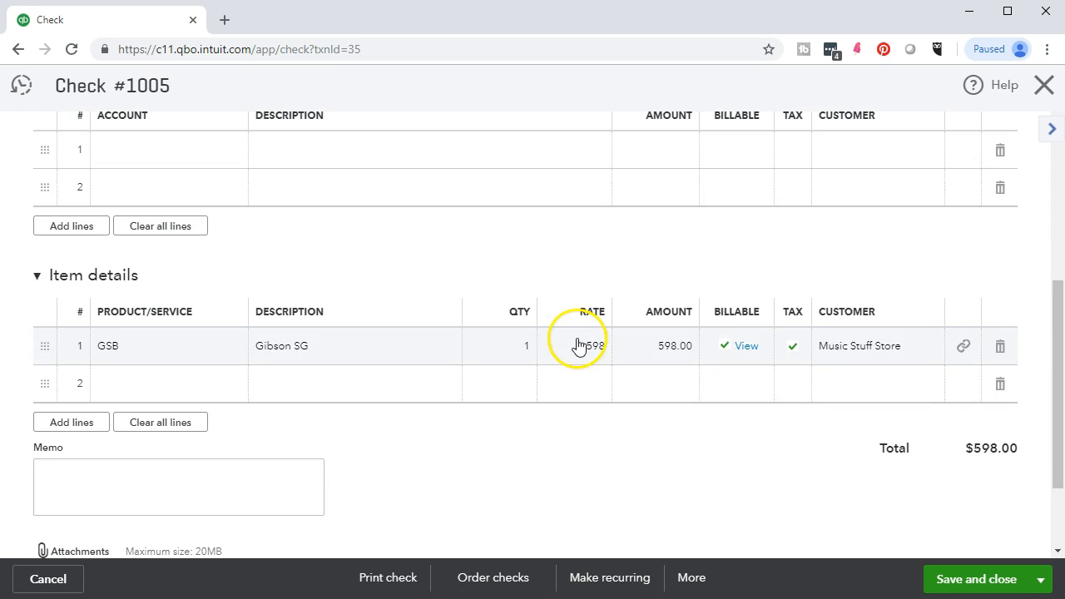
scroll(572, 358, "up", 4)
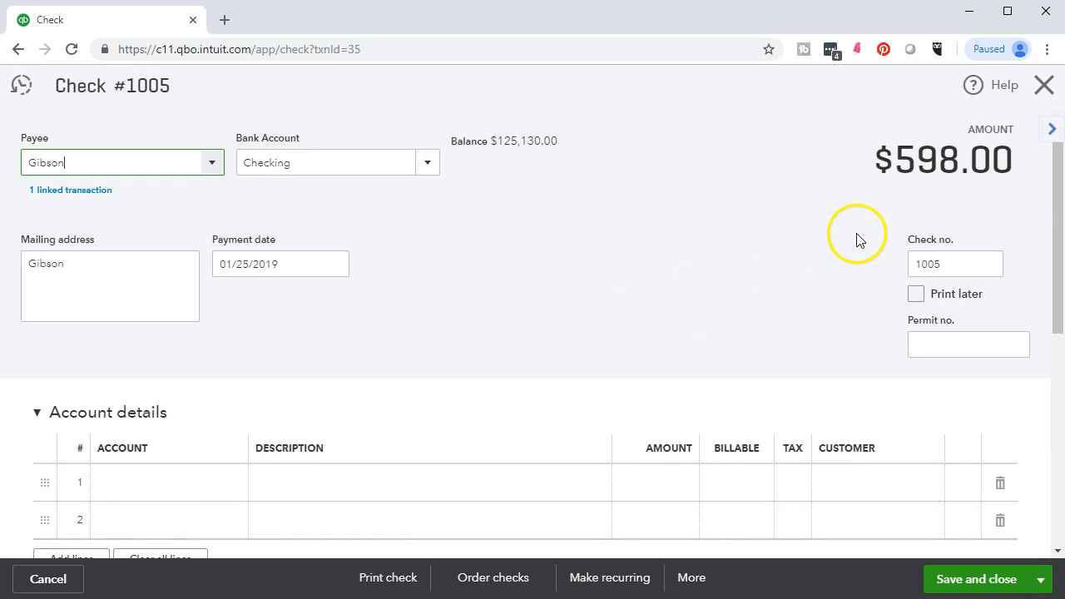
left_click(1042, 88)
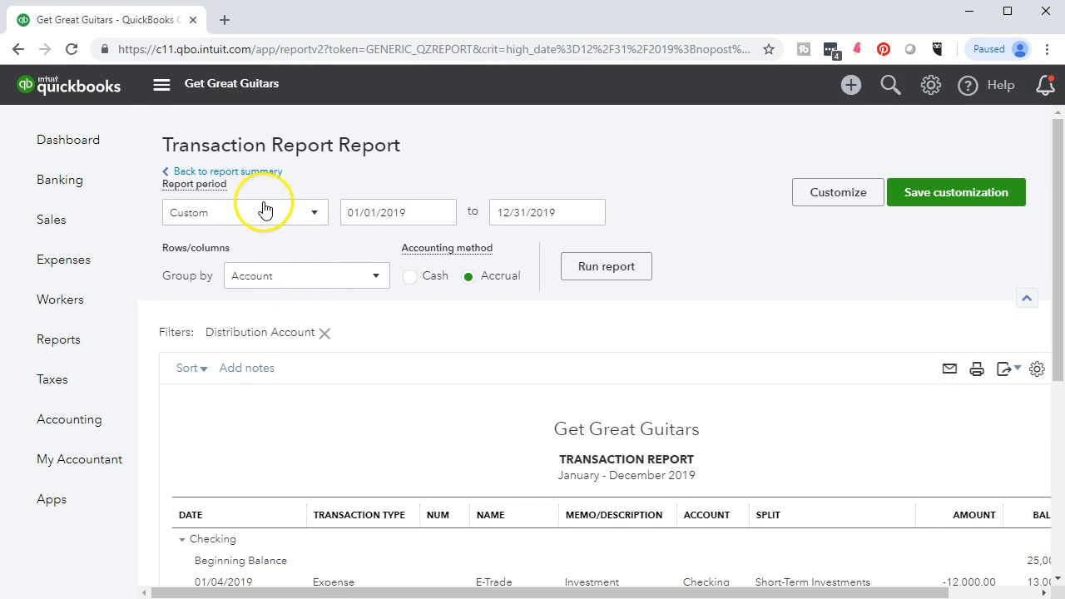
left_click(247, 173)
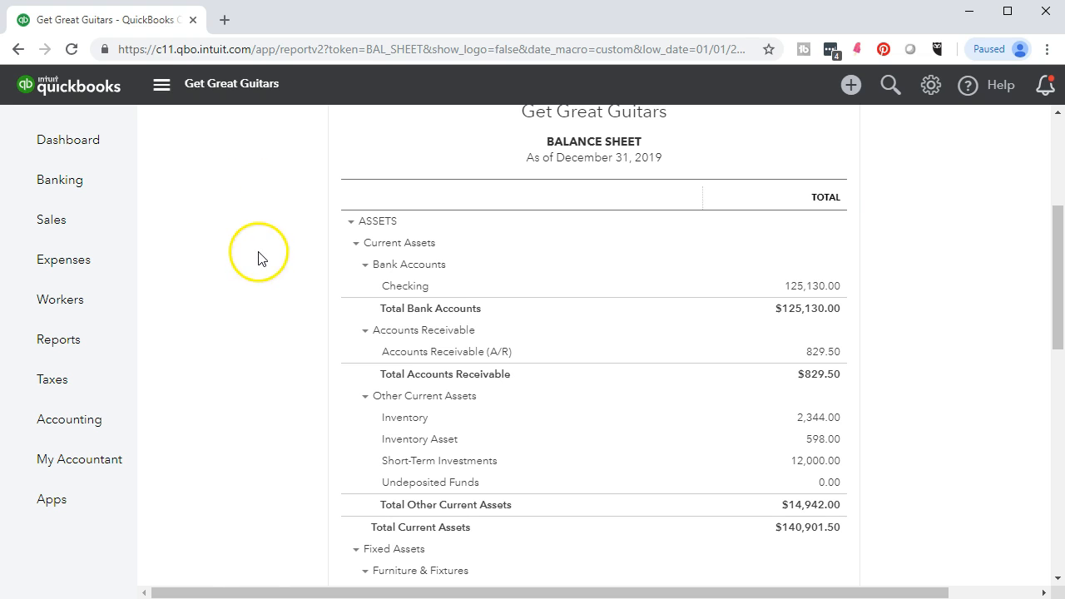
Drill down into the balance sheet's Inventory amount, examine its transactions and return to the report summary.
scroll(257, 257, "down", 2)
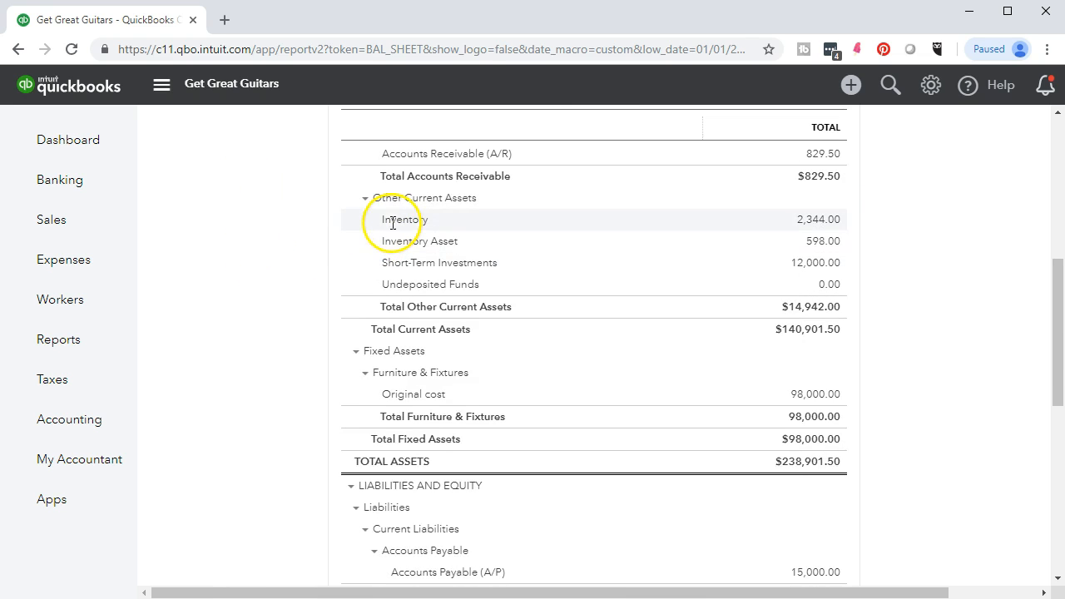
left_click(799, 226)
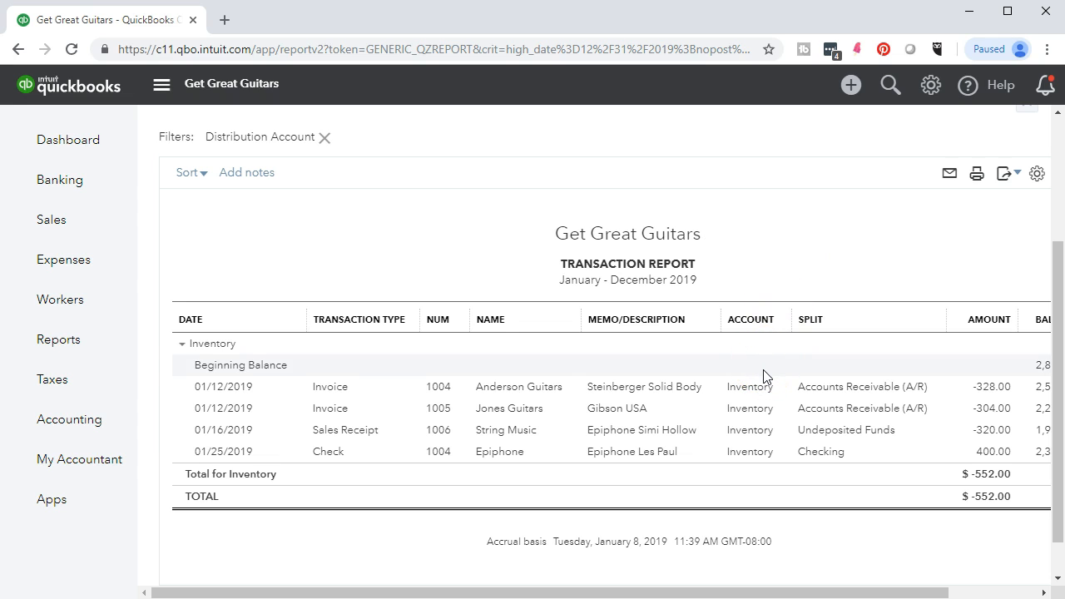
scroll(409, 494, "down", 1)
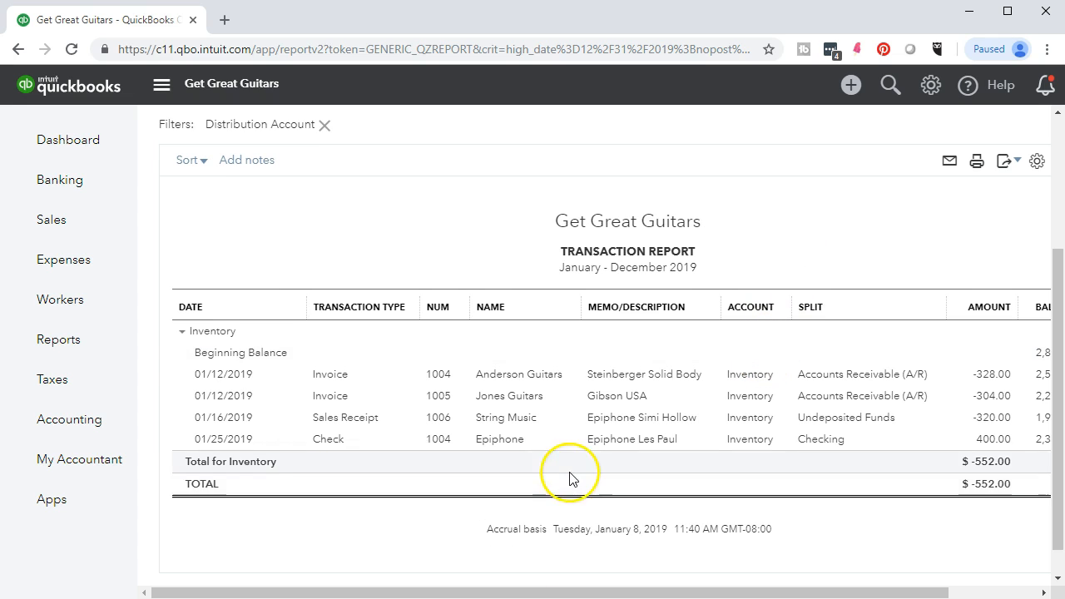
scroll(518, 477, "up", 1)
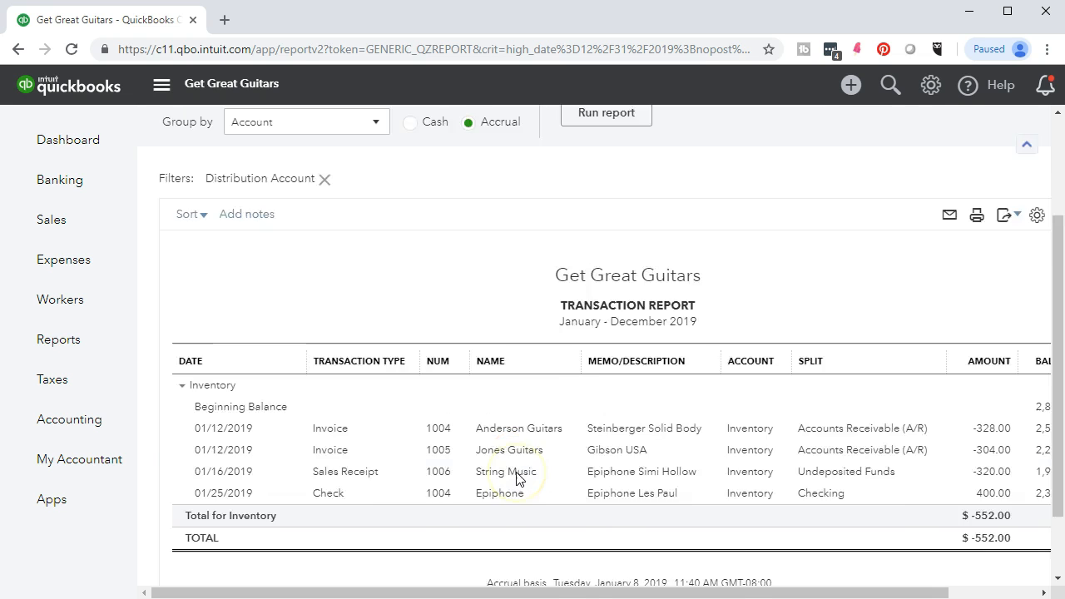
scroll(516, 478, "up", 3)
left_click(265, 175)
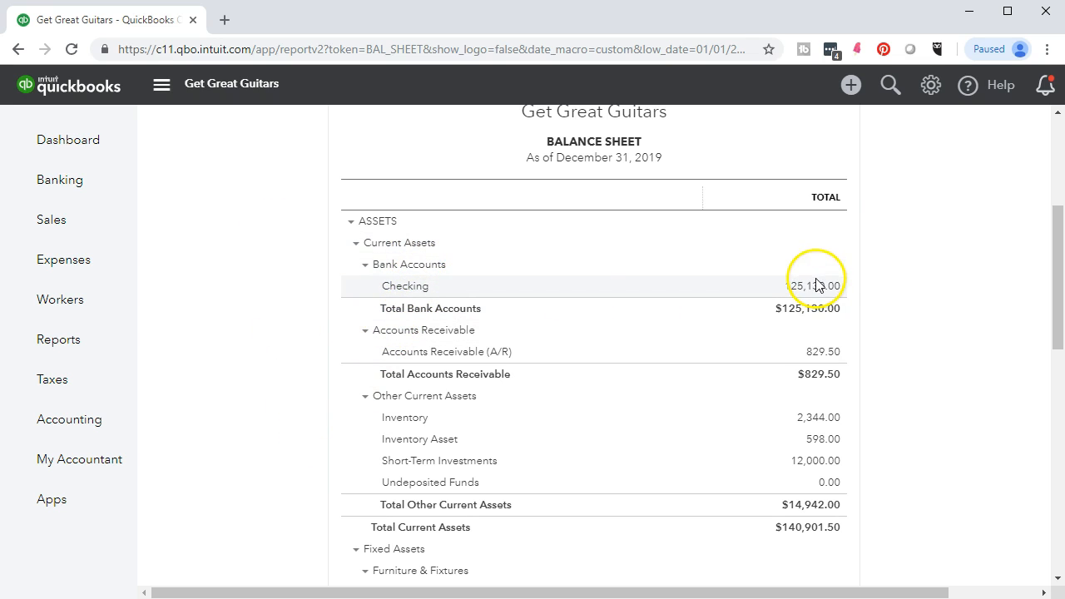
Review the transactions behind the Checking amount and return to the balance sheet's current assets.
left_click(816, 285)
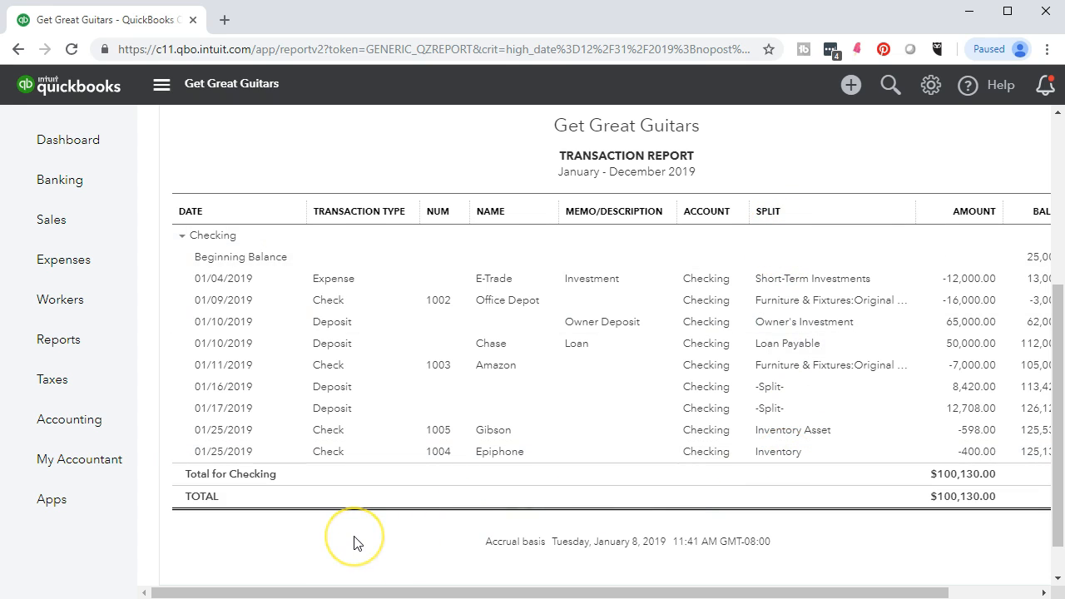
scroll(354, 543, "up", 4)
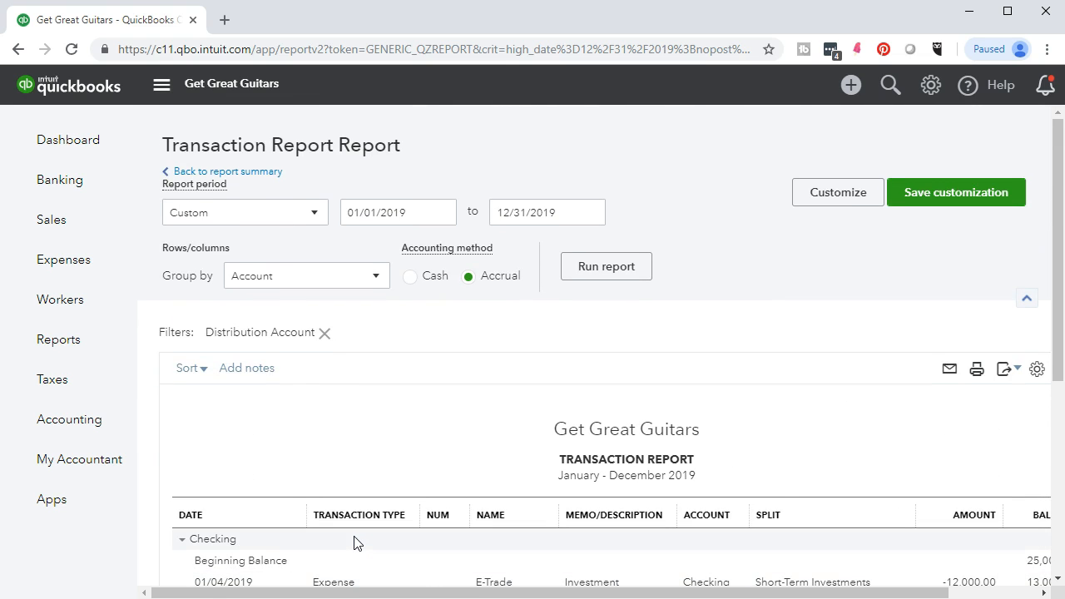
left_click(247, 172)
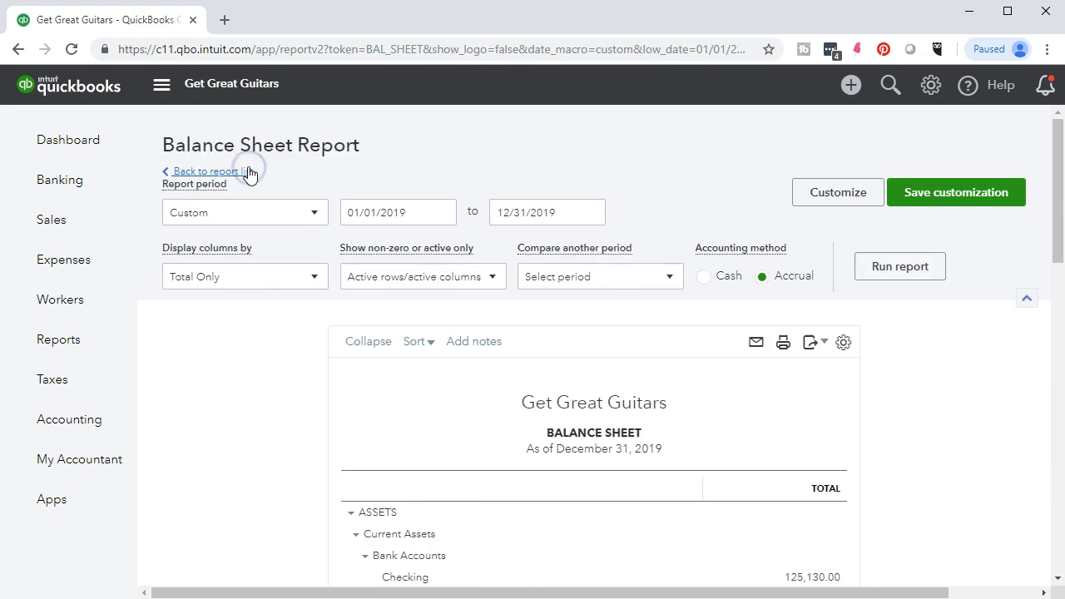
scroll(249, 172, "down", 4)
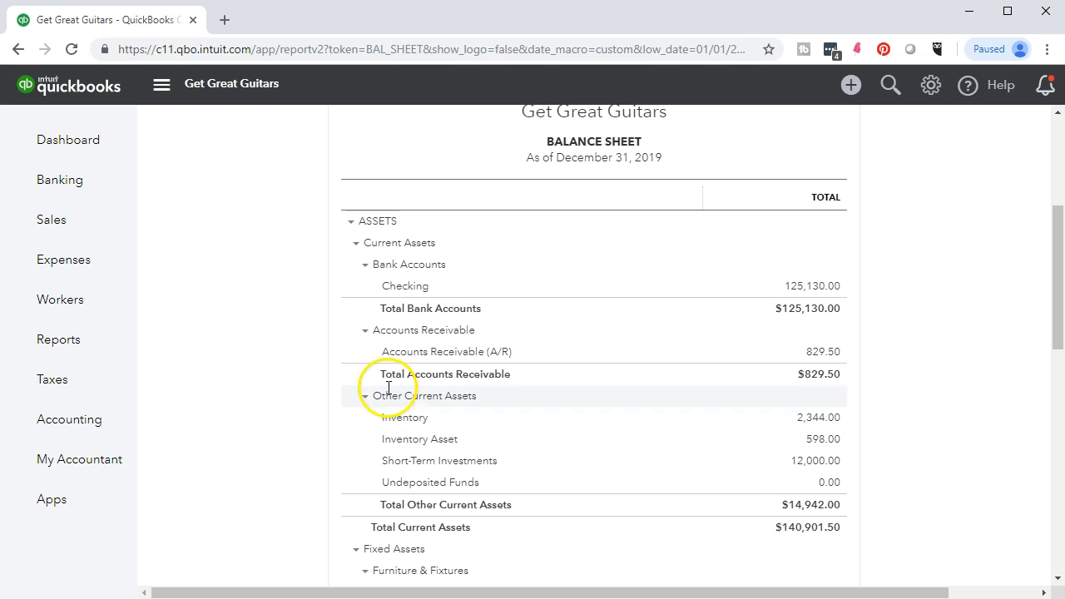
Open the Products and Services list and locate the GSB inventory item.
left_click(59, 223)
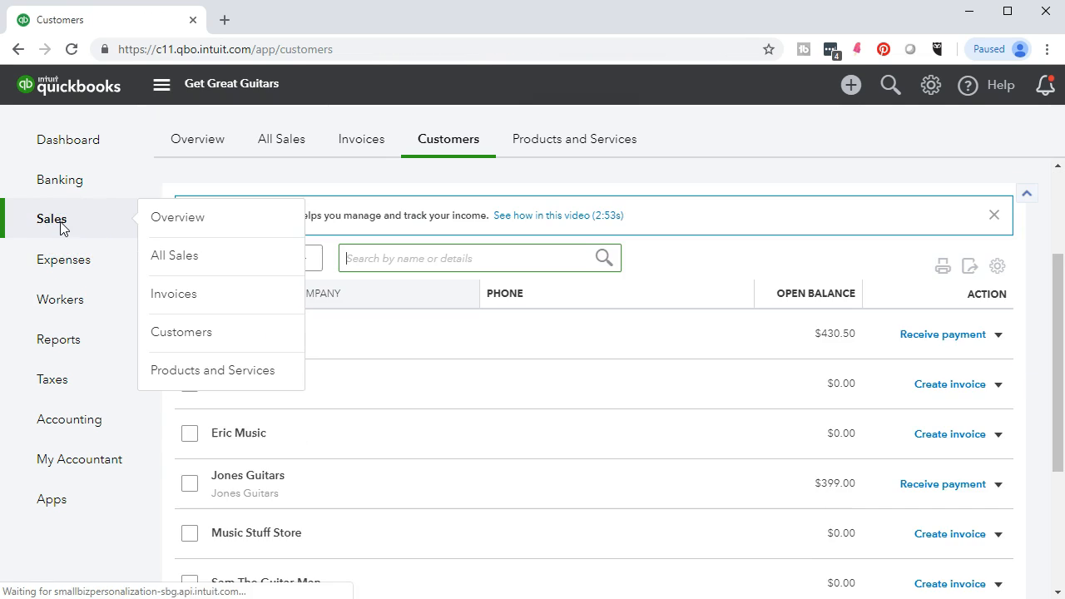
left_click(556, 142)
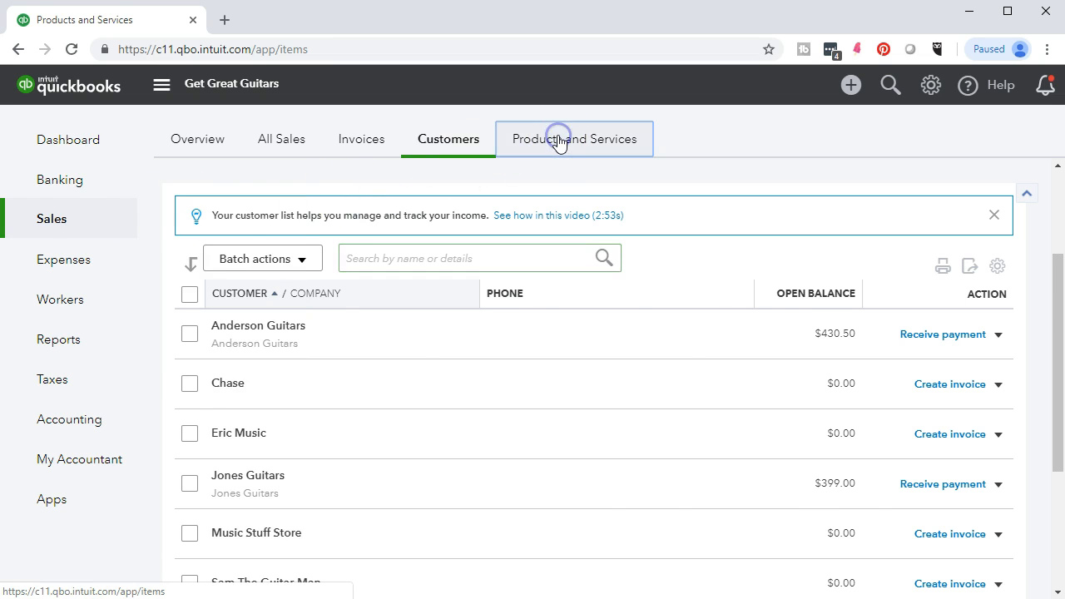
scroll(482, 311, "down", 5)
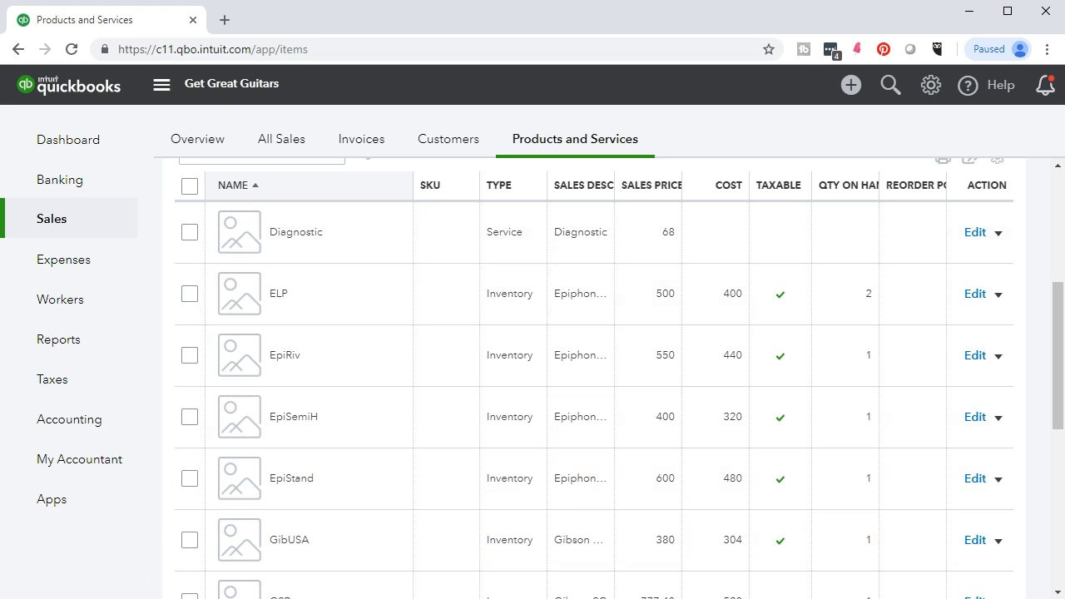
scroll(279, 491, "down", 2)
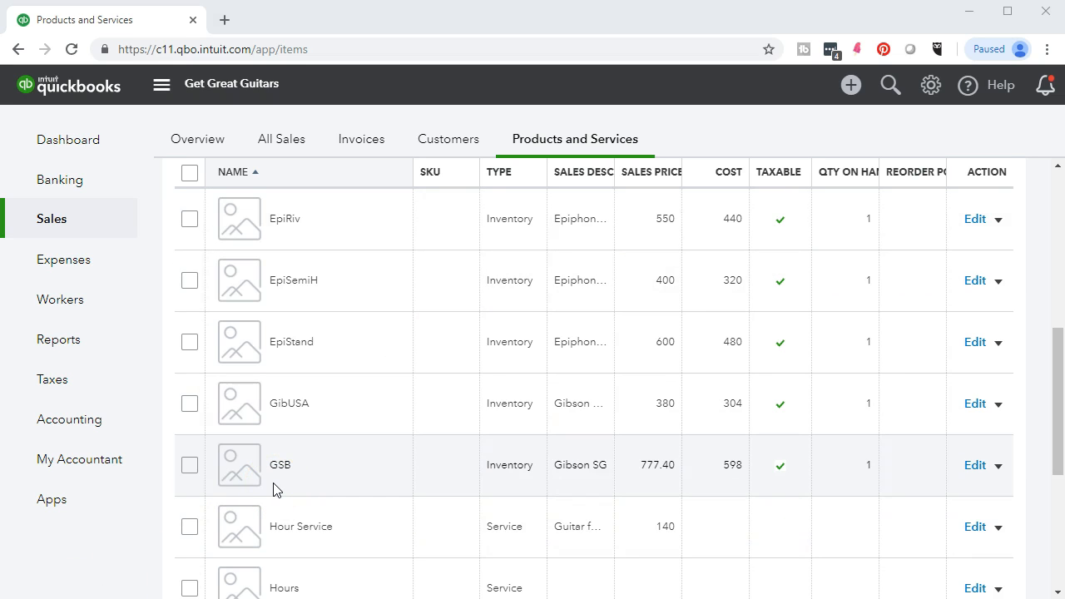
Change the GSB item's inventory asset account to Inventory, and save and close the item.
left_click(316, 493)
left_click(971, 468)
scroll(815, 395, "down", 3)
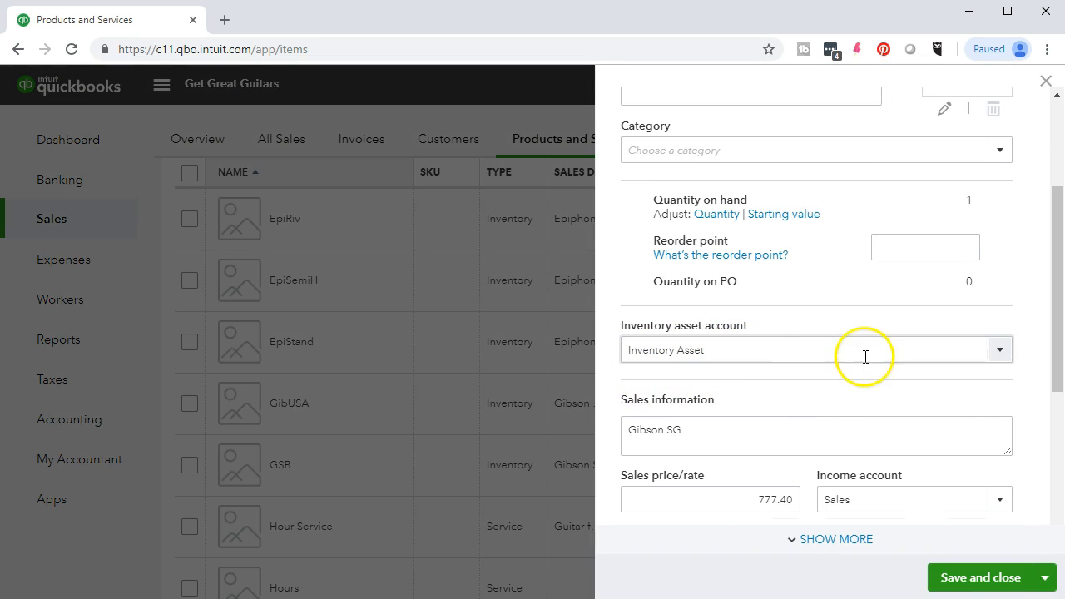
left_click(999, 353)
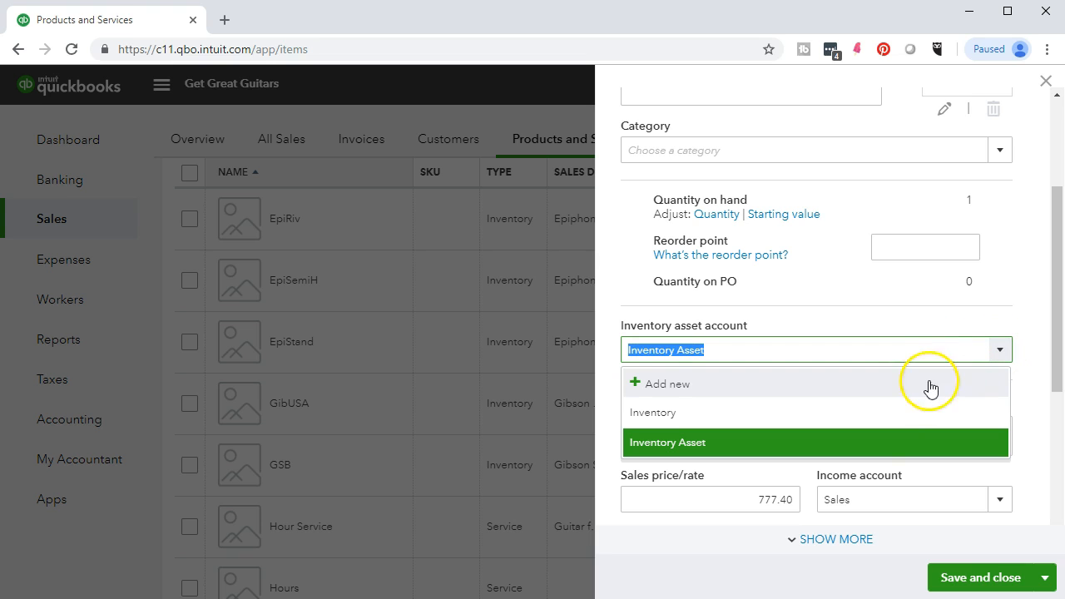
left_click(681, 424)
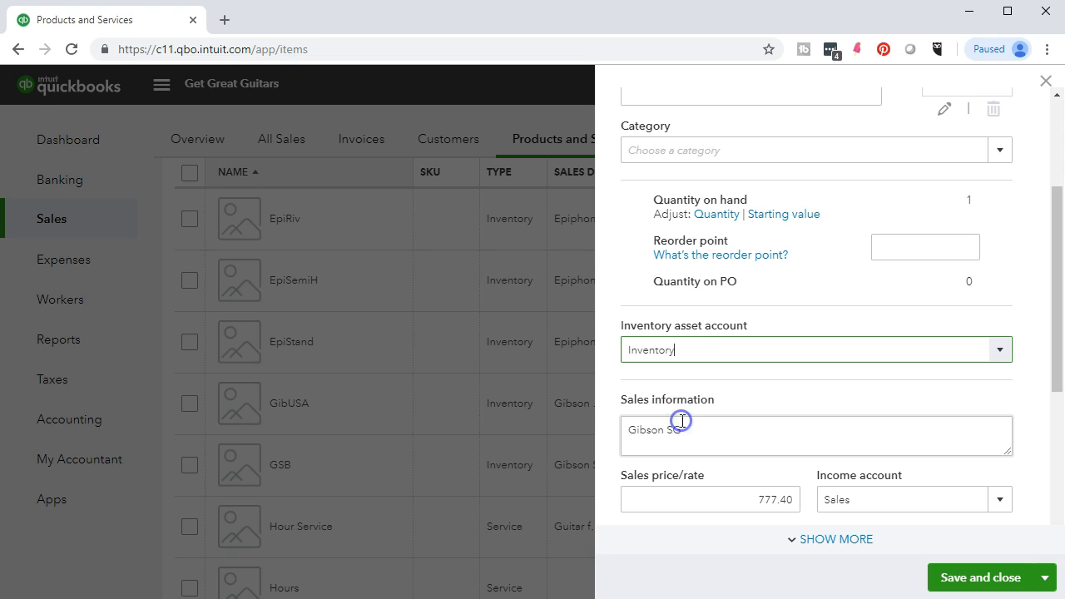
left_click(954, 580)
scroll(957, 588, "down", 3)
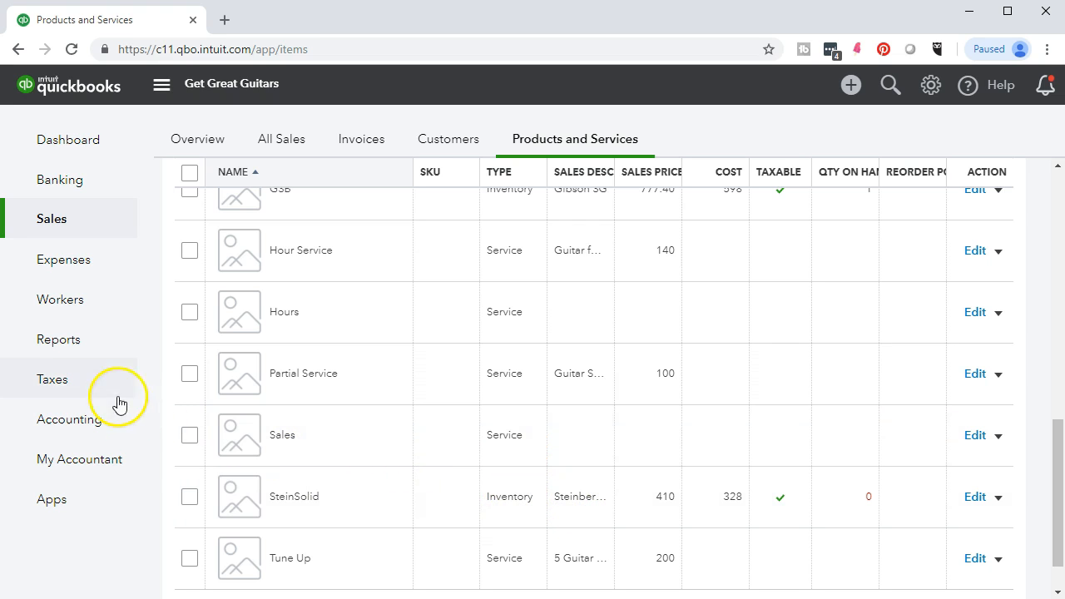
Run the Balance Sheet report again for the period 01/01/2019 to 12/31/2019.
left_click(70, 351)
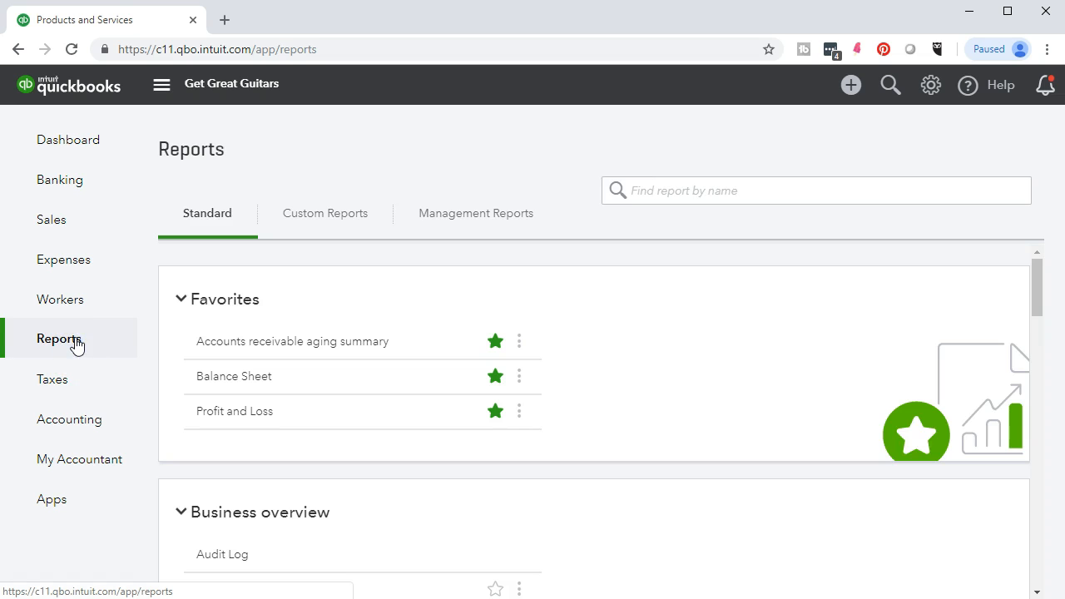
left_click(251, 428)
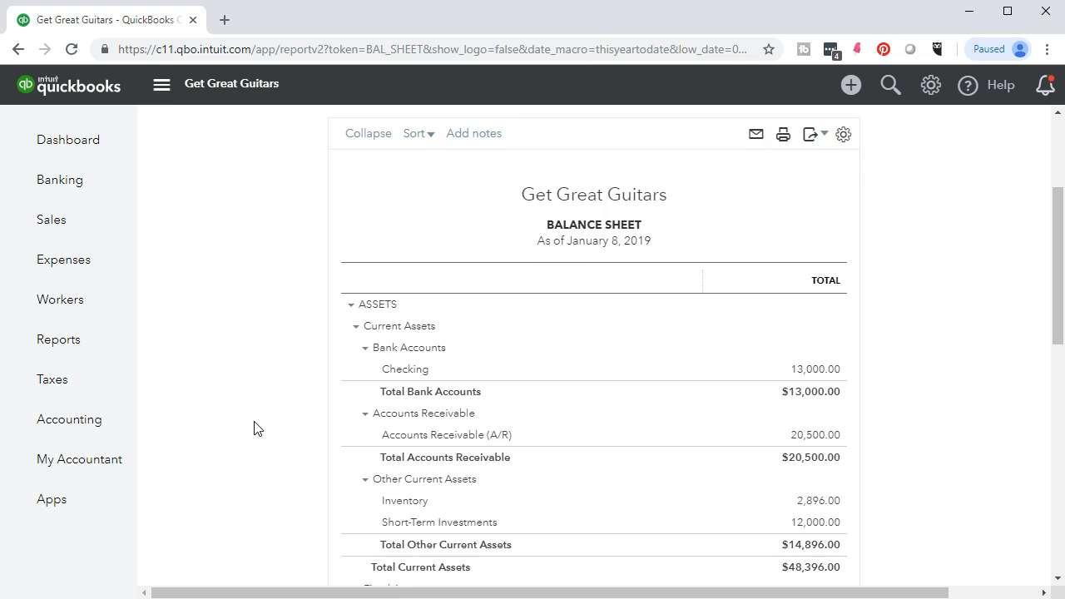
scroll(254, 422, "up", 3)
left_click_drag(411, 213, 280, 206)
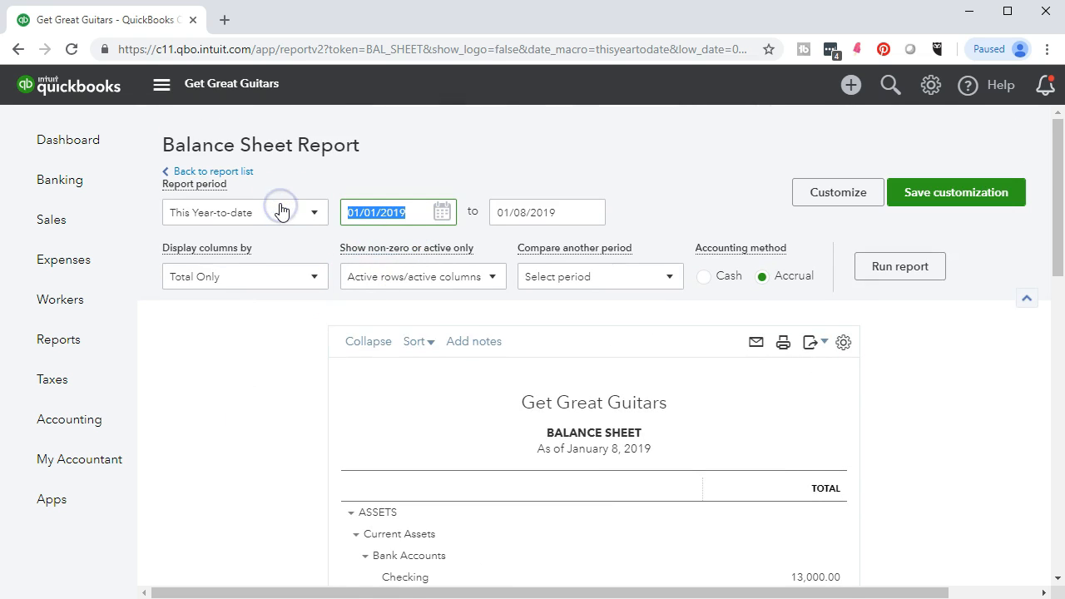
type("01/01/2019")
key("Tab")
type("12/31/2019")
key("Tab")
left_click(875, 269)
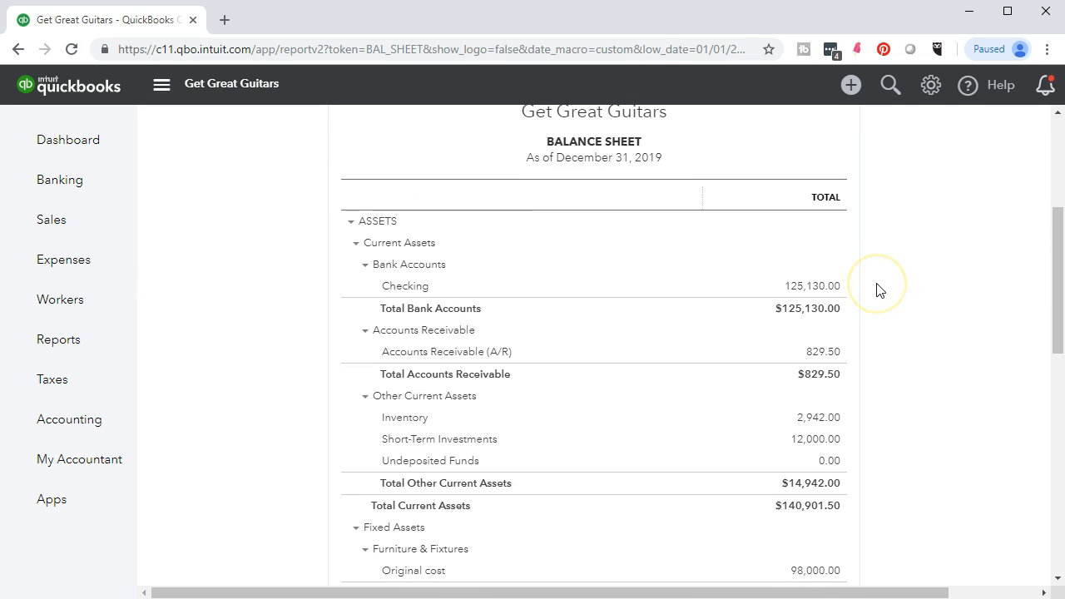
Drill down into the updated Inventory amount and check its transactions for the Gibson check and their amounts.
scroll(879, 289, "down", 2)
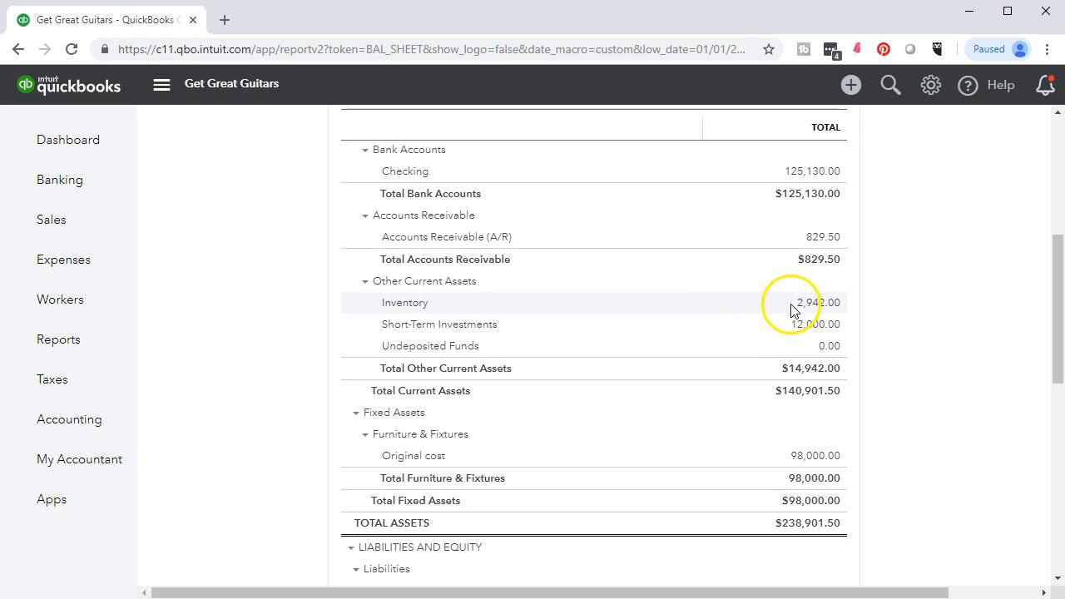
left_click(816, 306)
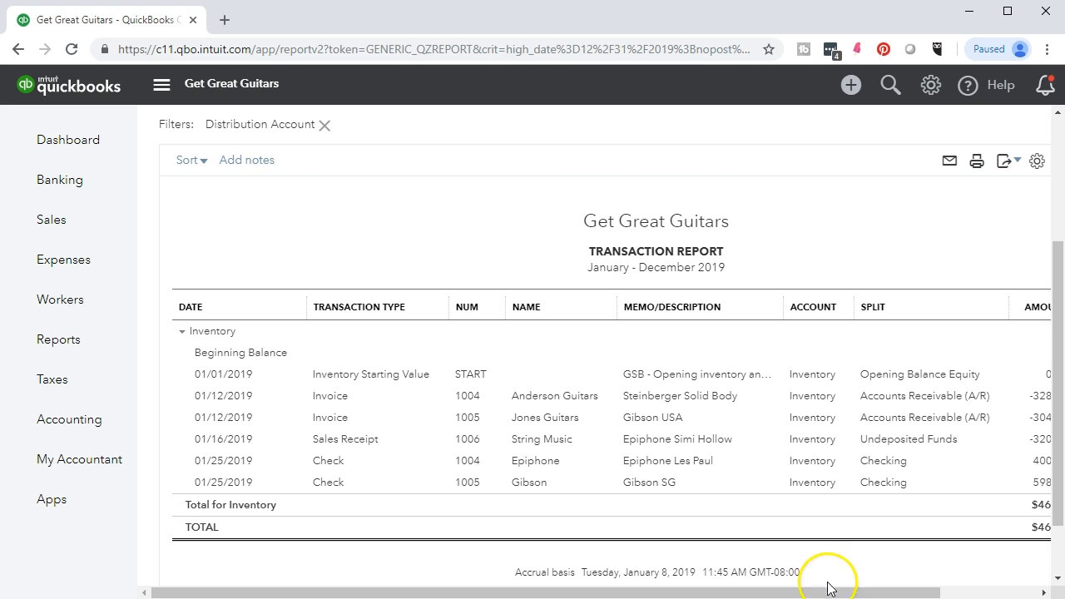
left_click_drag(828, 596, 875, 594)
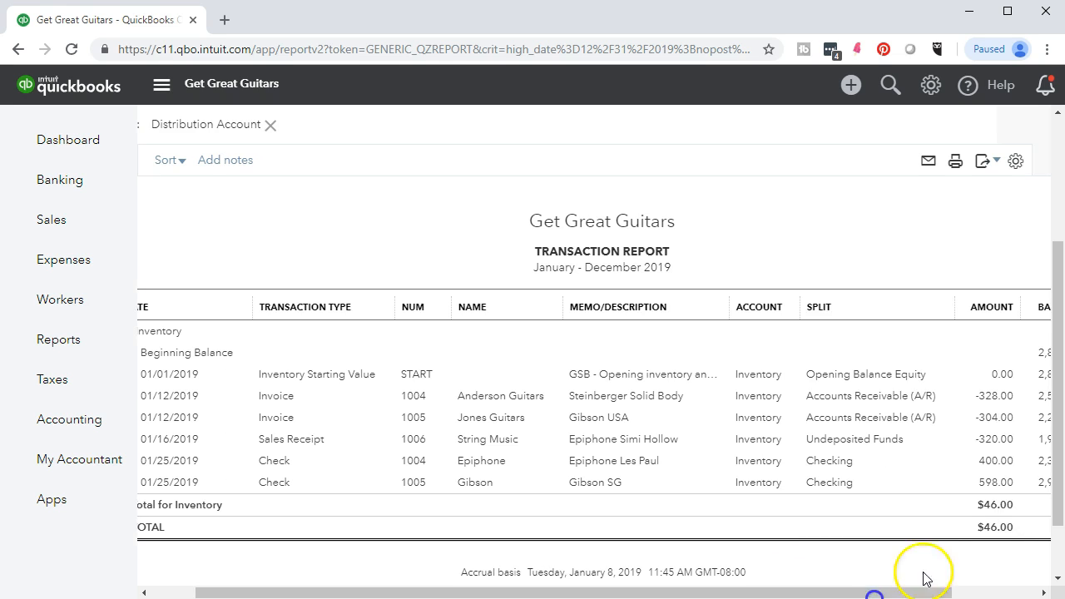
left_click_drag(944, 592, 747, 593)
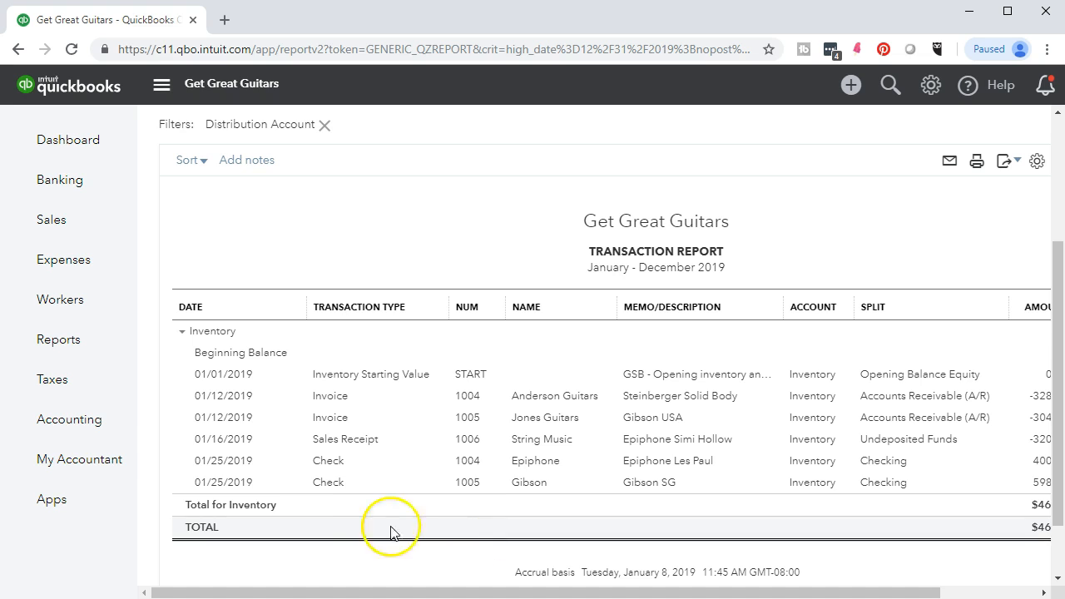
Delete the unused Inventory Asset account from the chart of accounts and confirm the deletion.
left_click(82, 427)
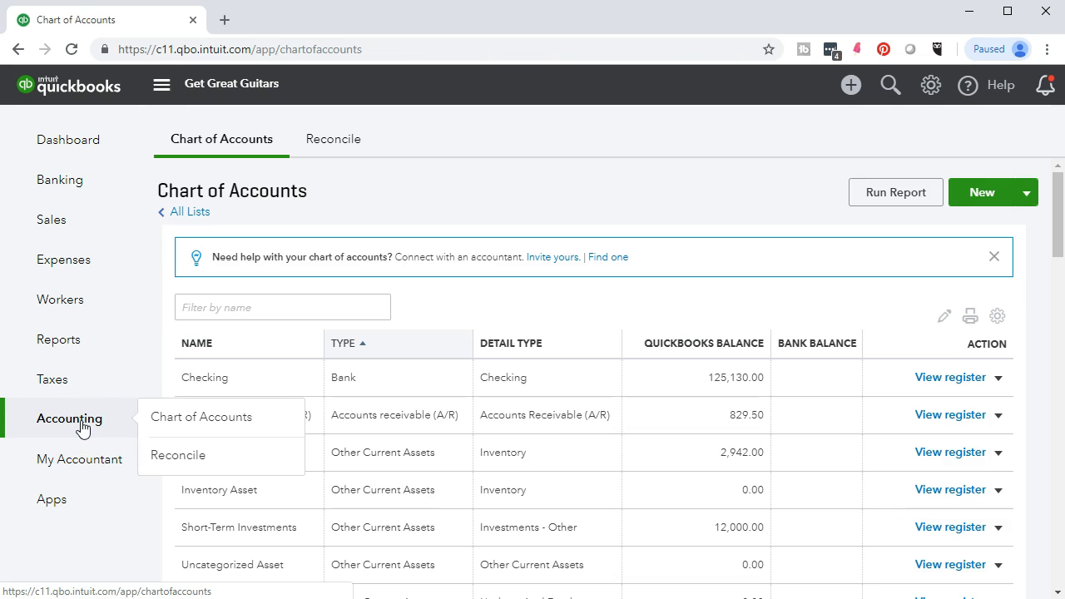
left_click(213, 147)
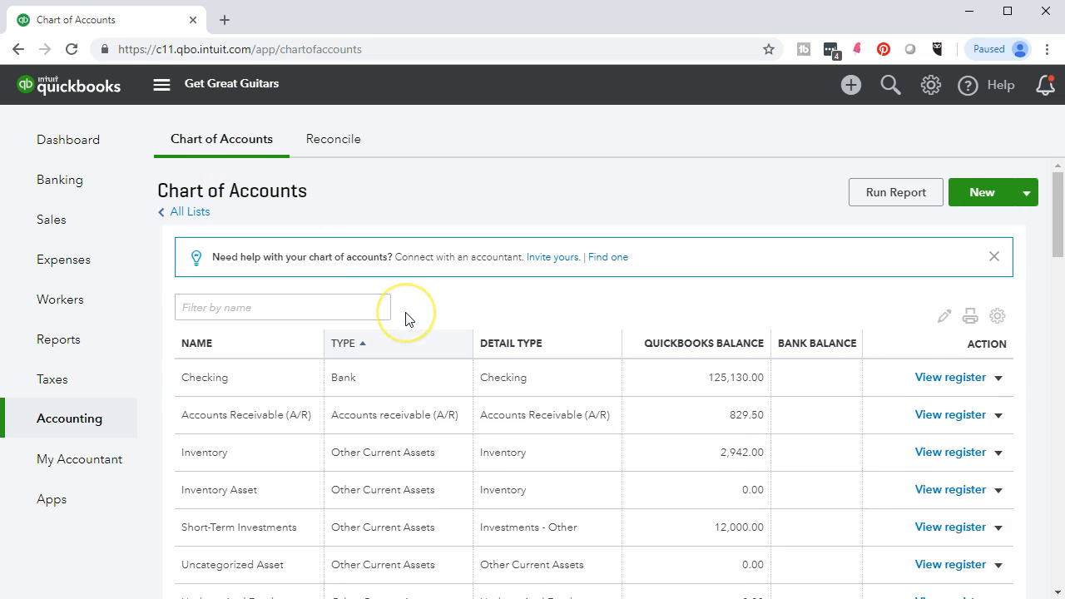
scroll(407, 317, "down", 1)
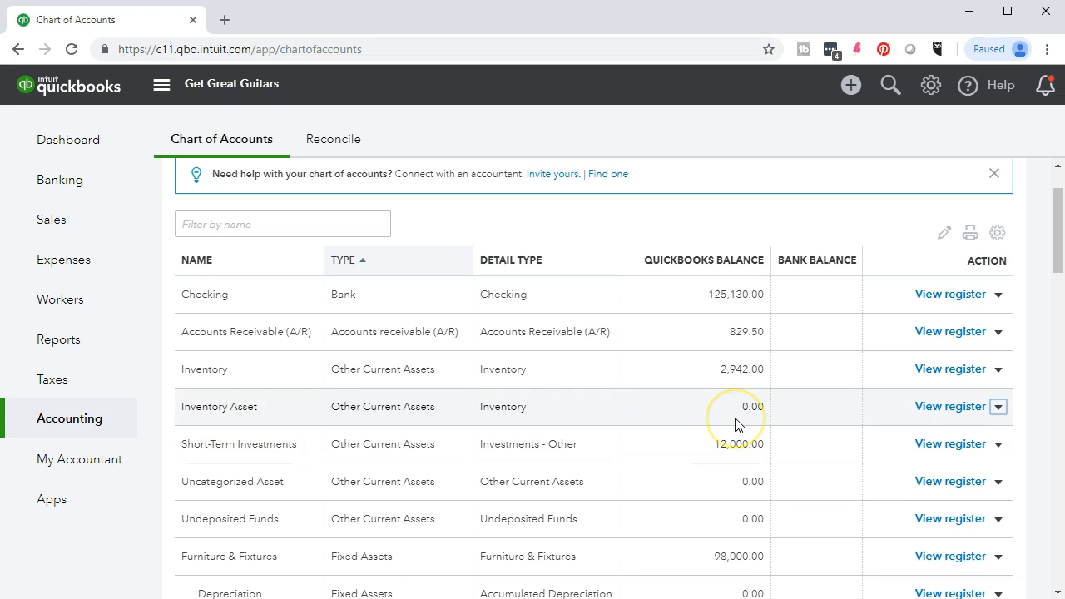
left_click(999, 408)
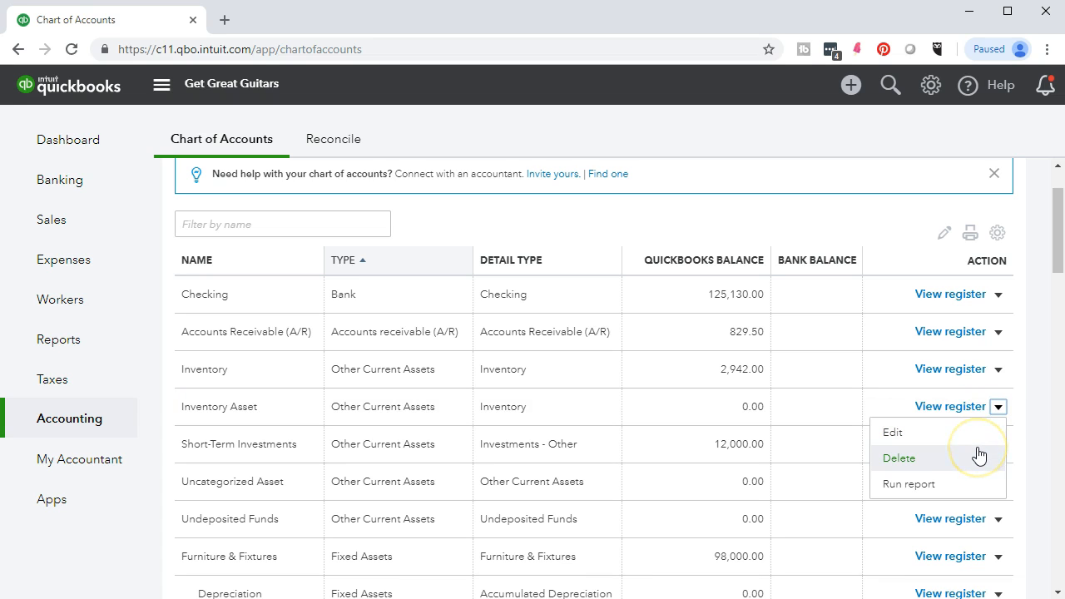
left_click(899, 457)
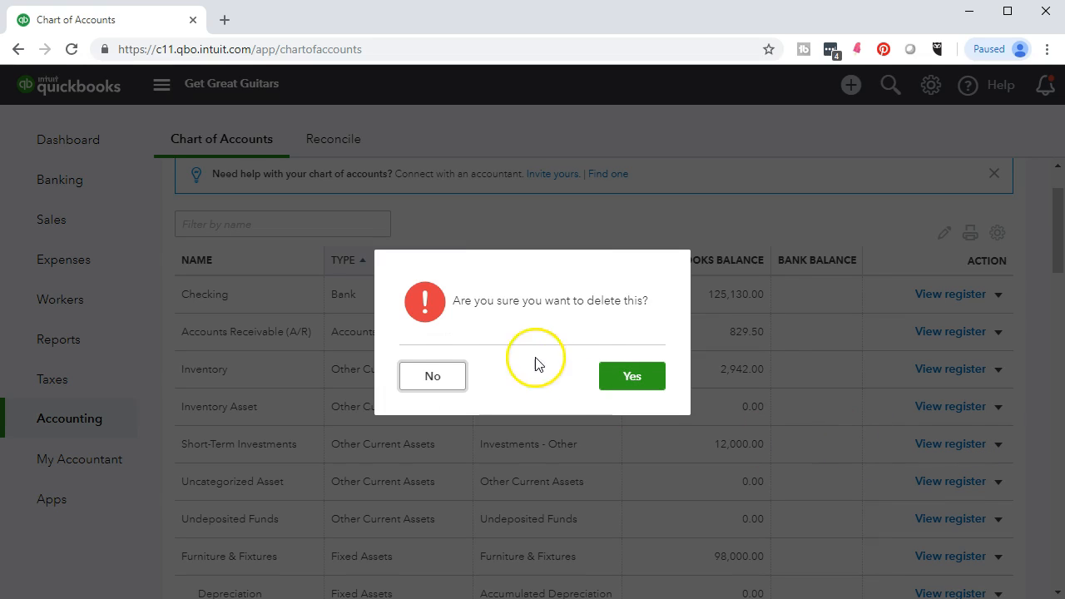
left_click(629, 376)
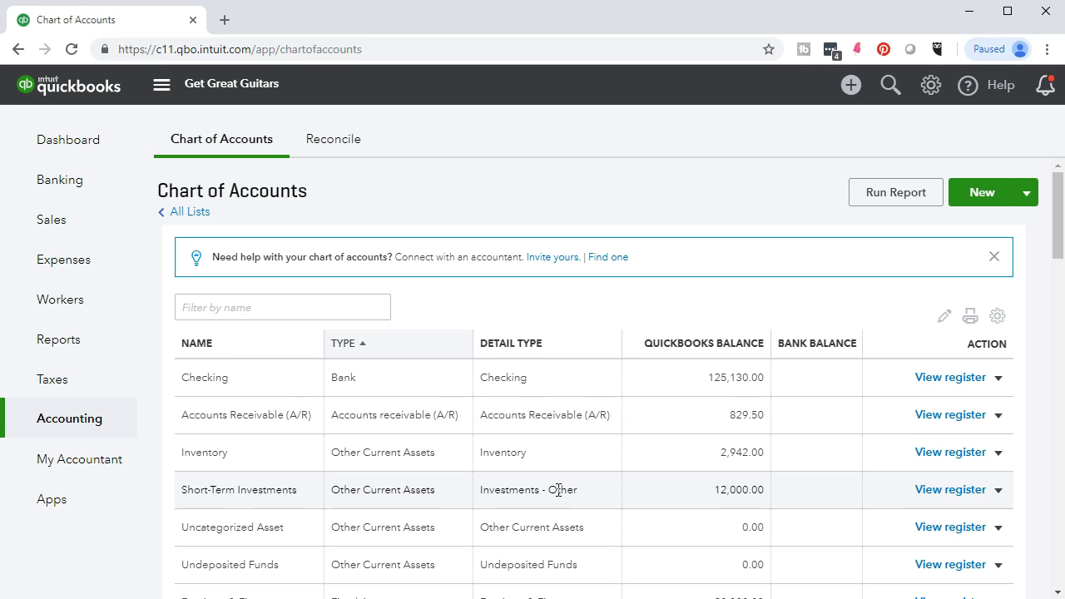
Run the Balance Sheet report for 01/01/2019 to 12/31/2019 and review its current assets, including Inventory.
left_click(65, 341)
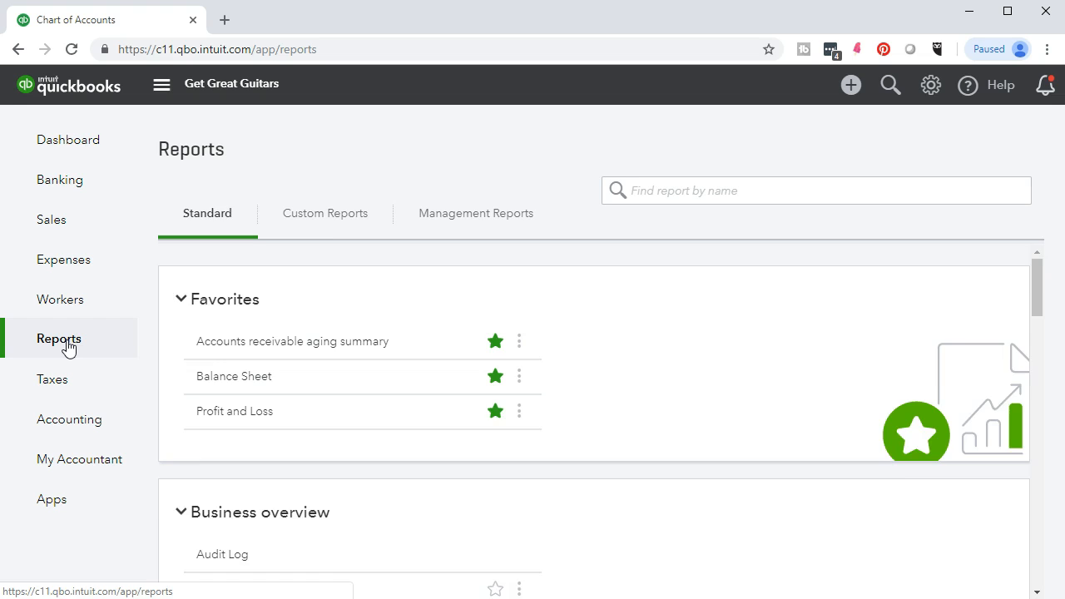
left_click(232, 431)
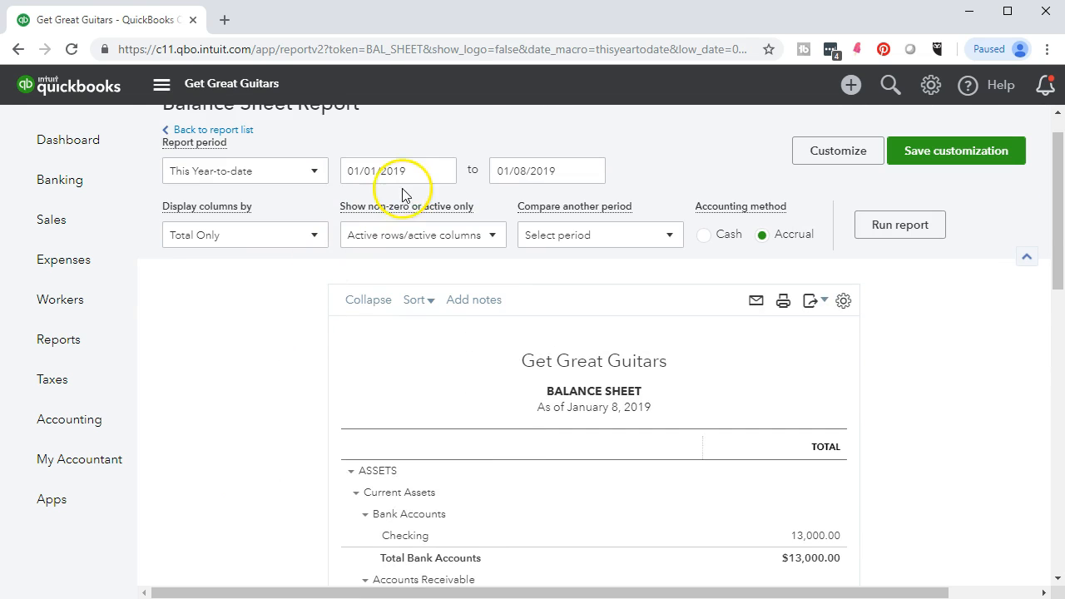
type("01/01/2019")
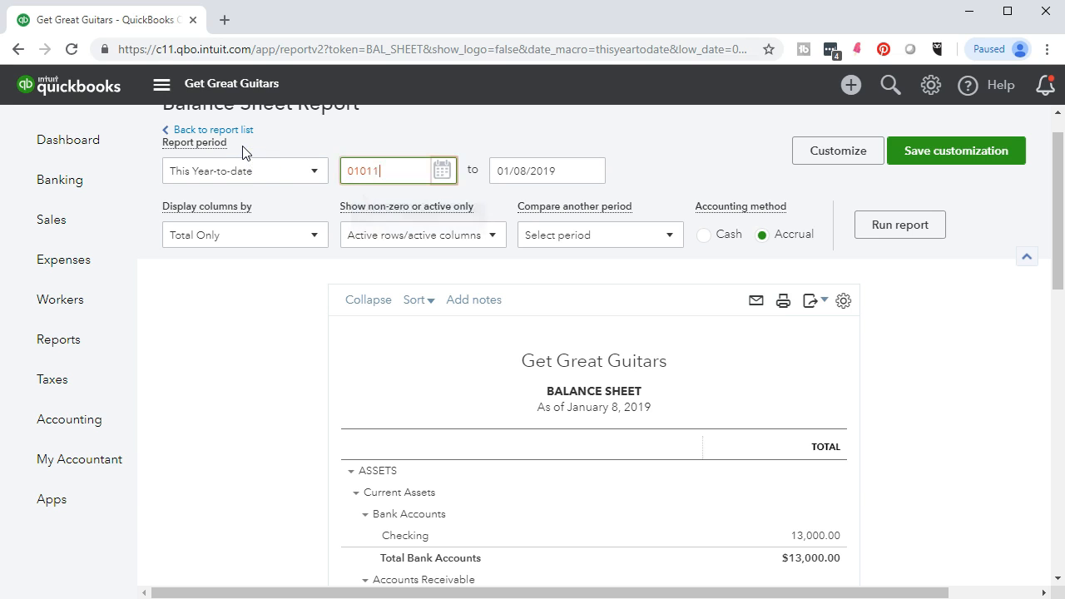
key("Tab")
type("12/31/2019")
key("Tab")
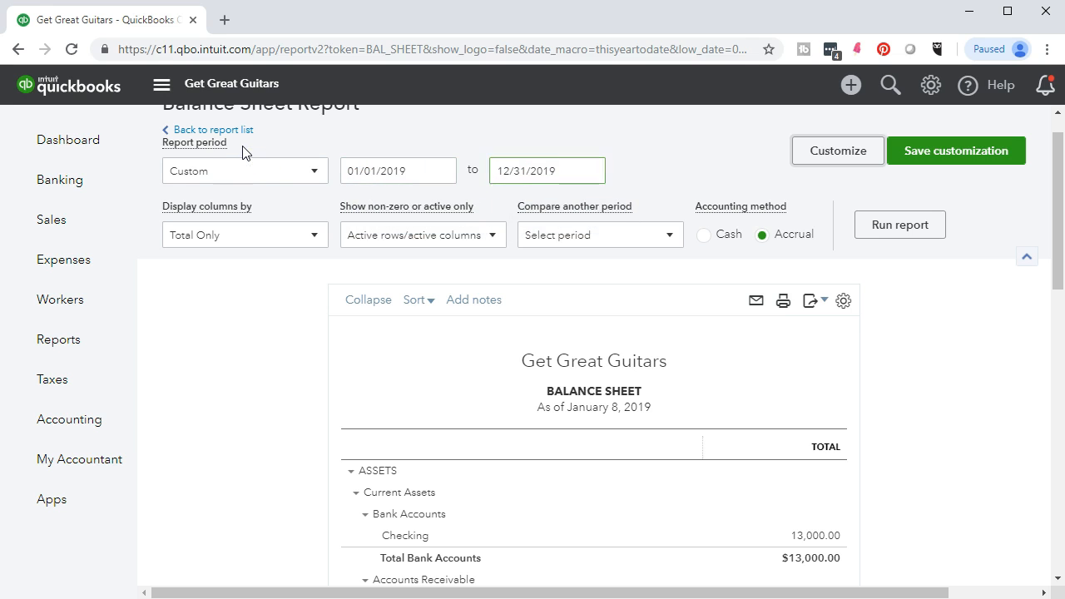
left_click(873, 240)
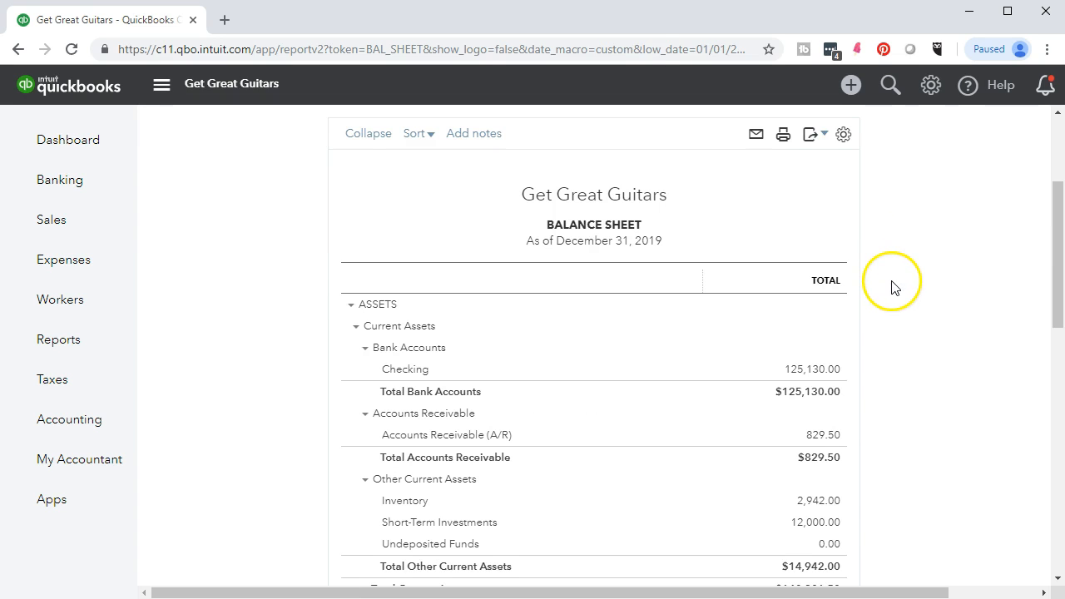
scroll(880, 416, "down", 1)
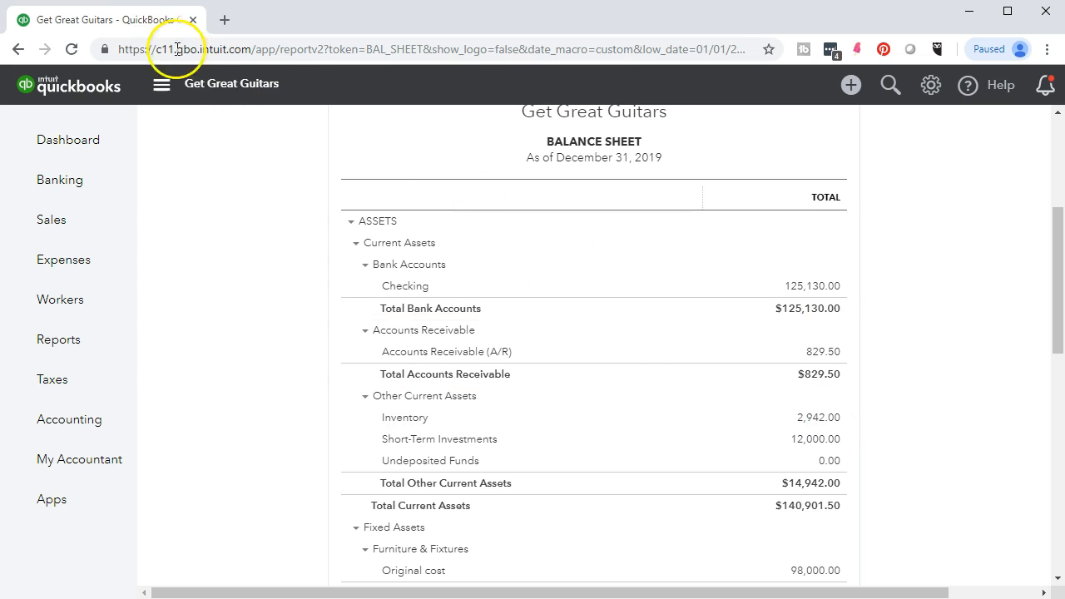
Duplicate the browser tab holding the Balance Sheet so a second report can be viewed alongside it.
right_click(137, 25)
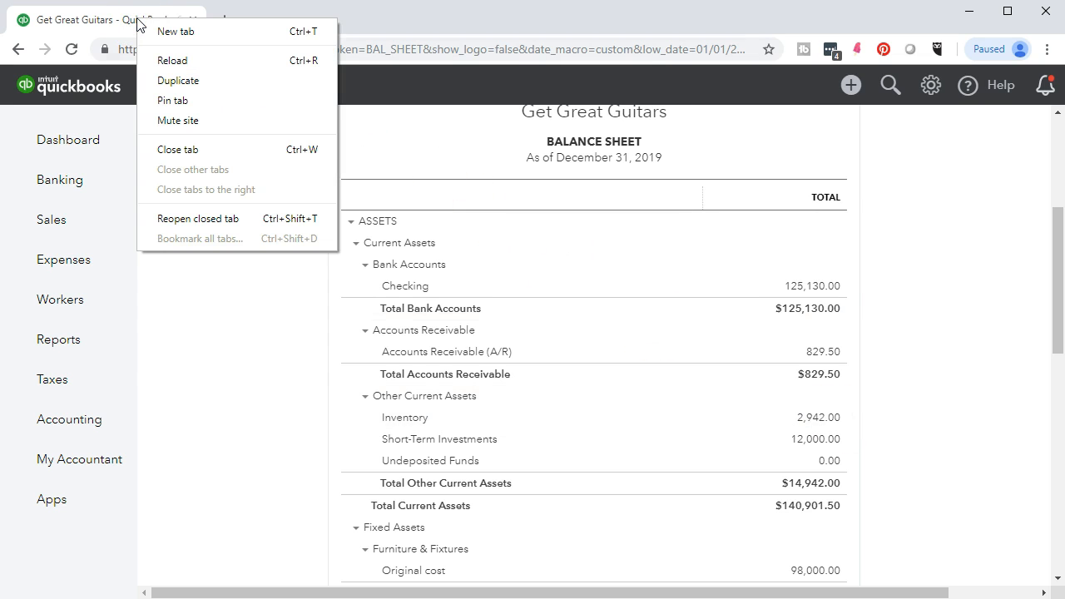
left_click(162, 80)
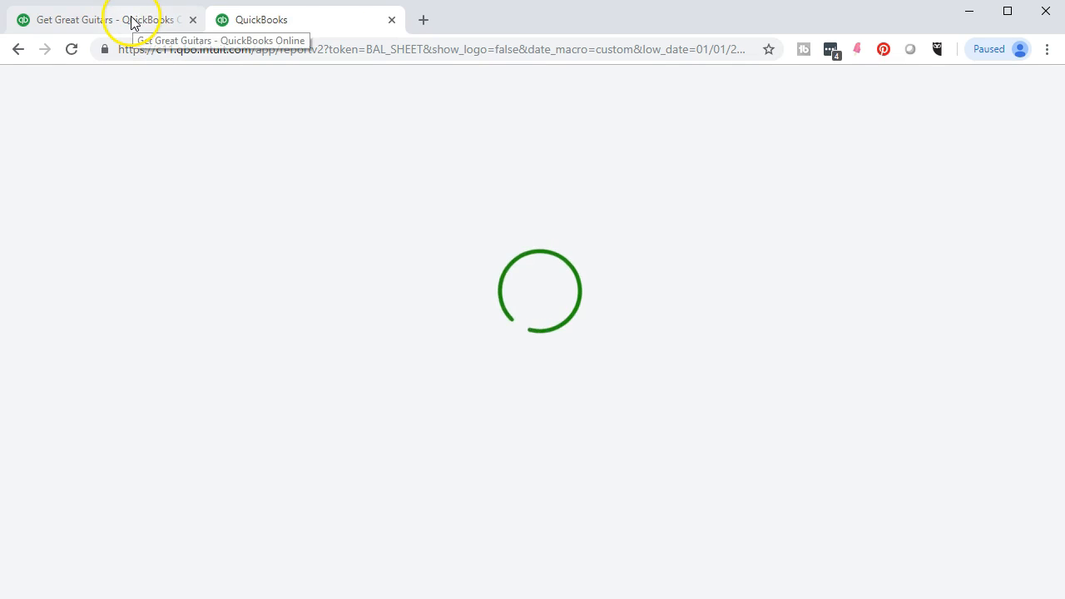
left_click(166, 20)
left_click_drag(166, 19, 336, 8)
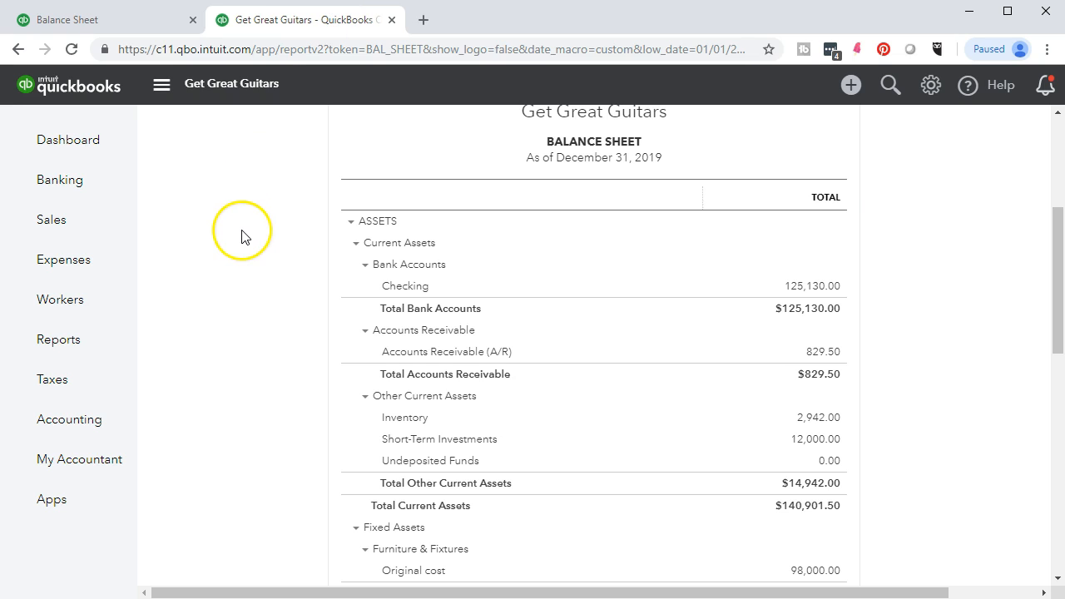
In the duplicated tab, search the reports for "inve" and open the Inventory Valuation Summary.
left_click(75, 341)
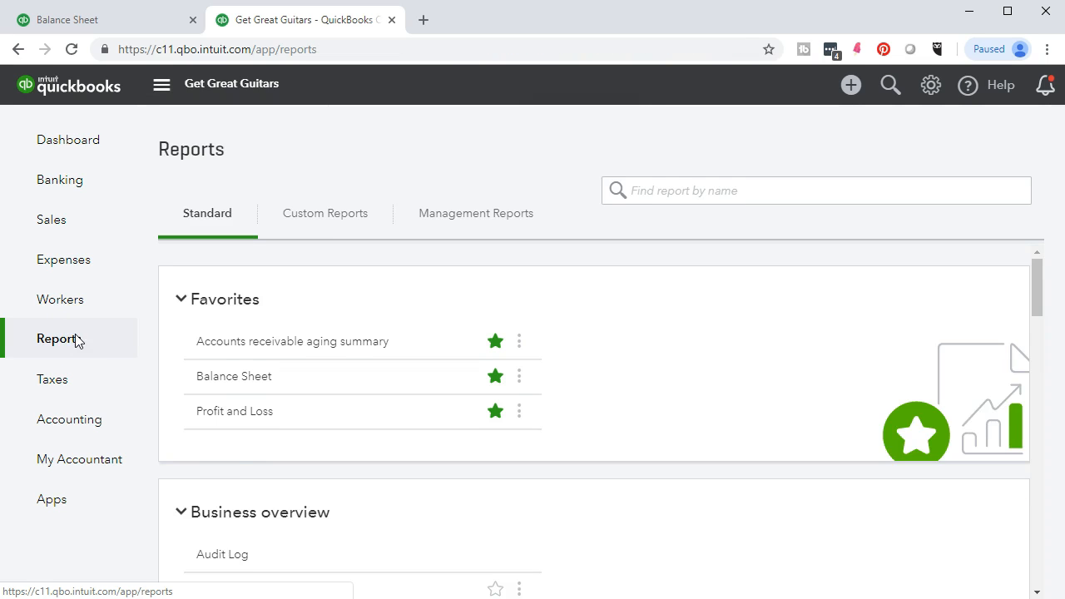
left_click(697, 241)
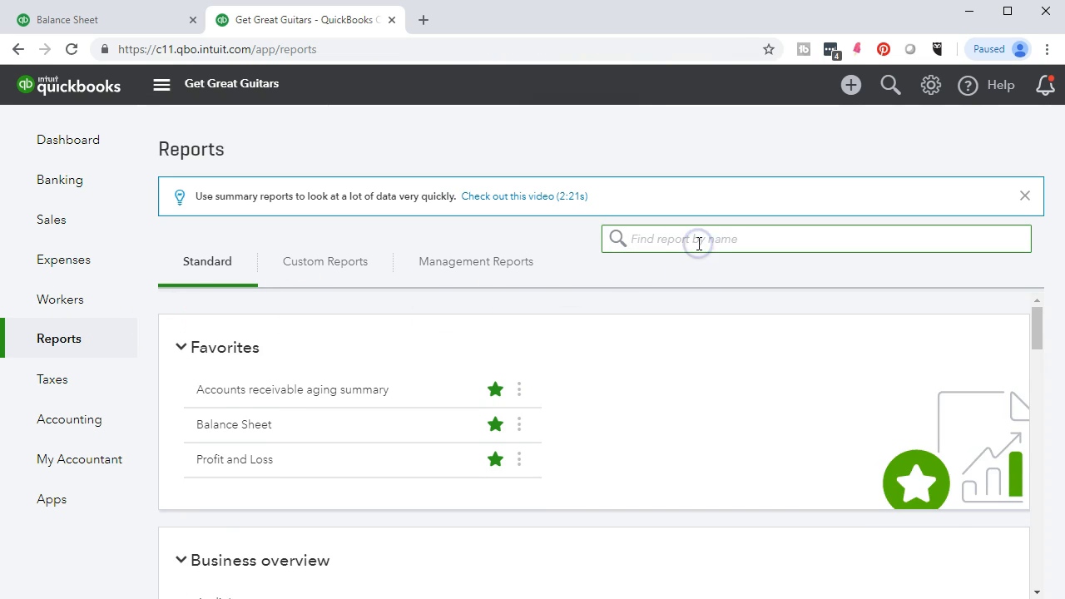
type("inv")
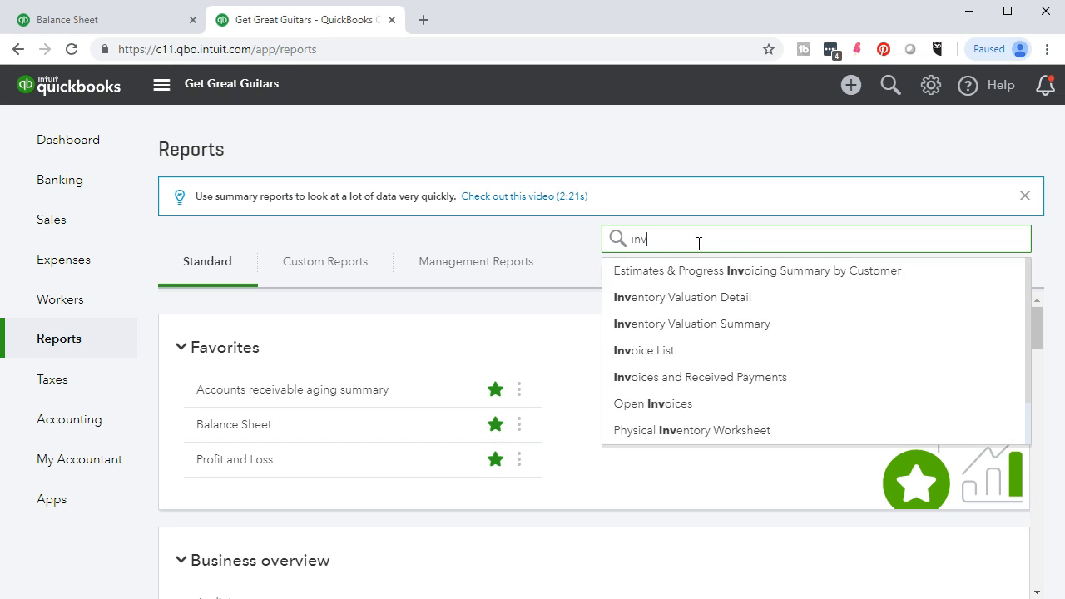
type("e")
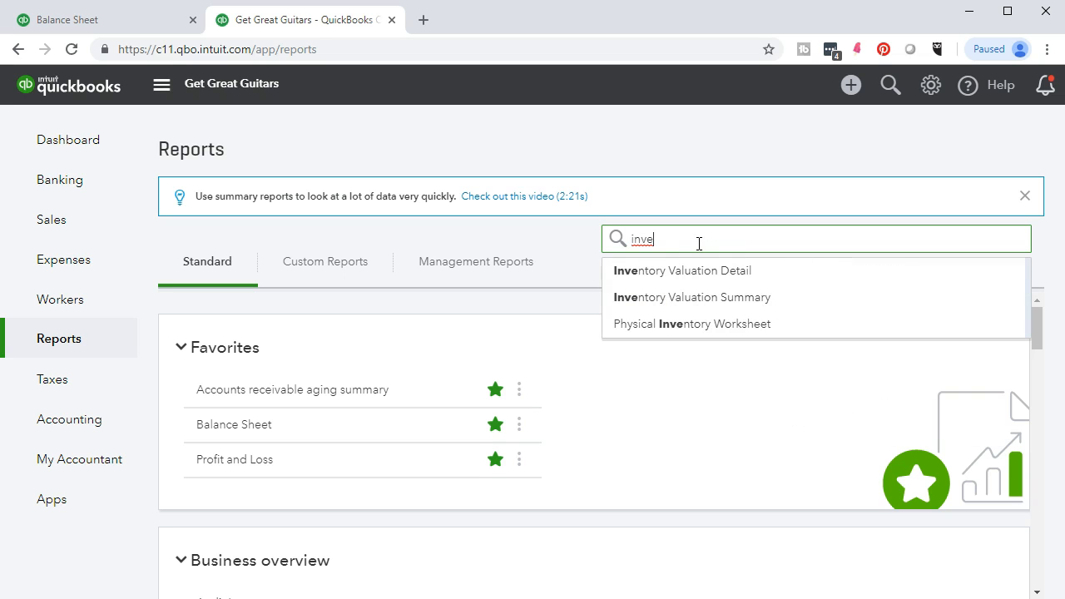
left_click(729, 304)
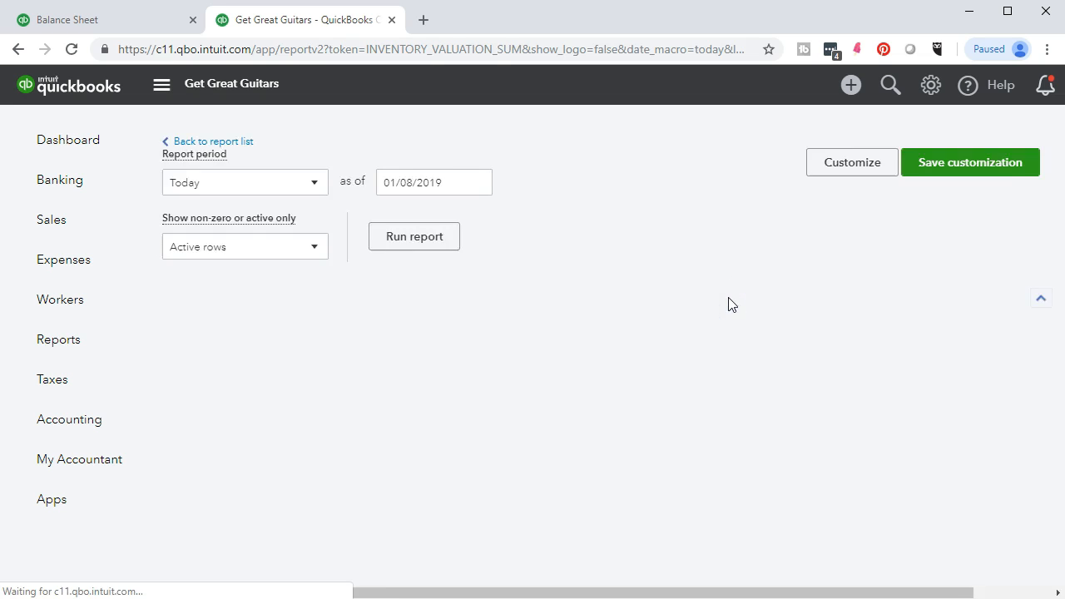
Run the Inventory Valuation Summary as of 12/31/2019 and review the item quantities and total asset value.
scroll(478, 263, "up", 1)
left_click(470, 208)
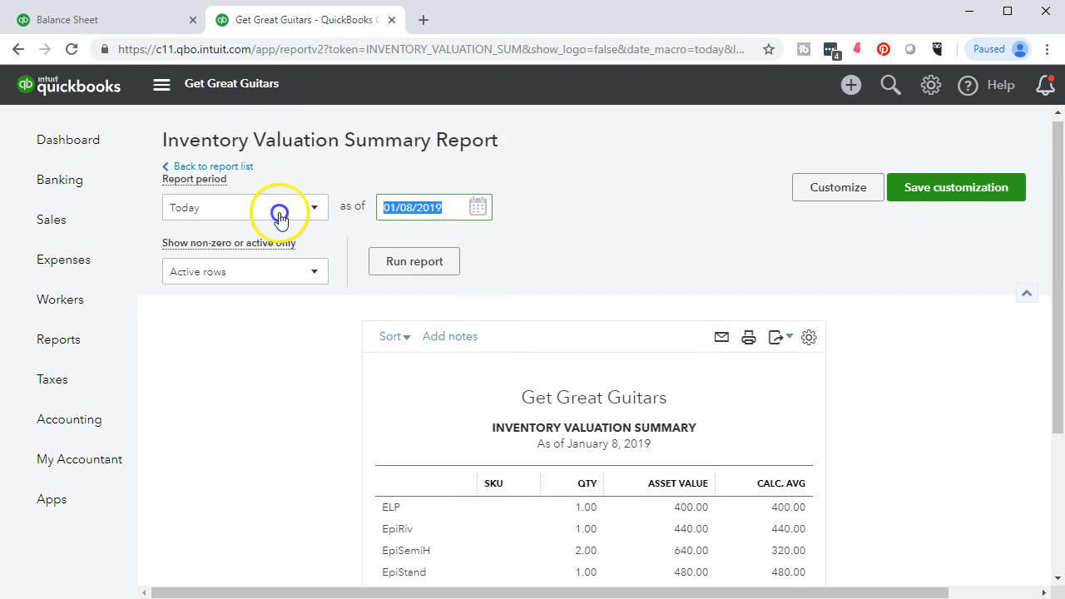
type("12/31/2019")
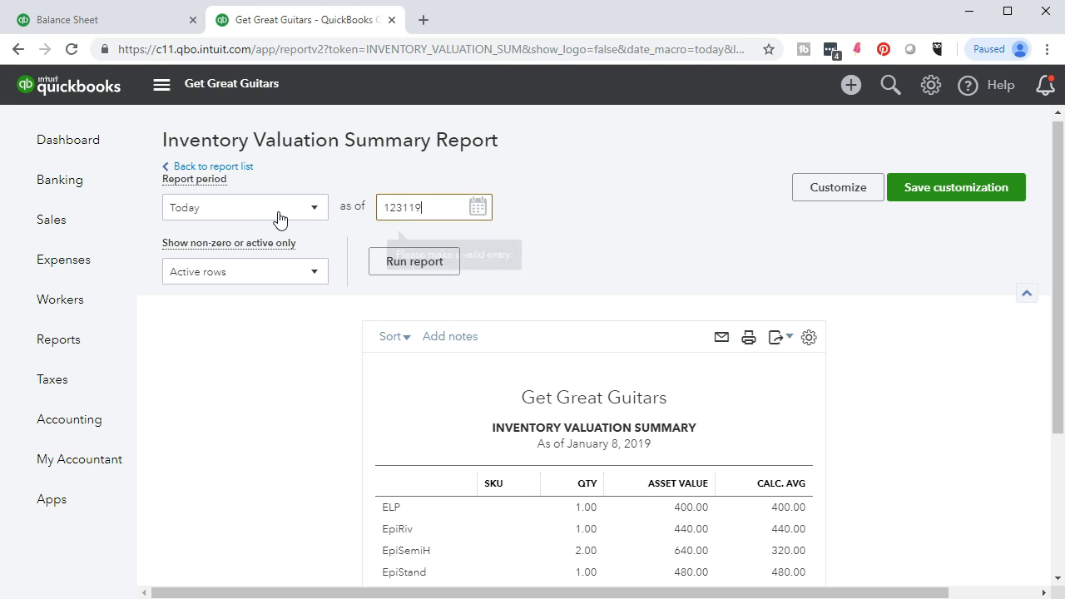
key("Tab")
left_click(440, 269)
scroll(344, 357, "down", 2)
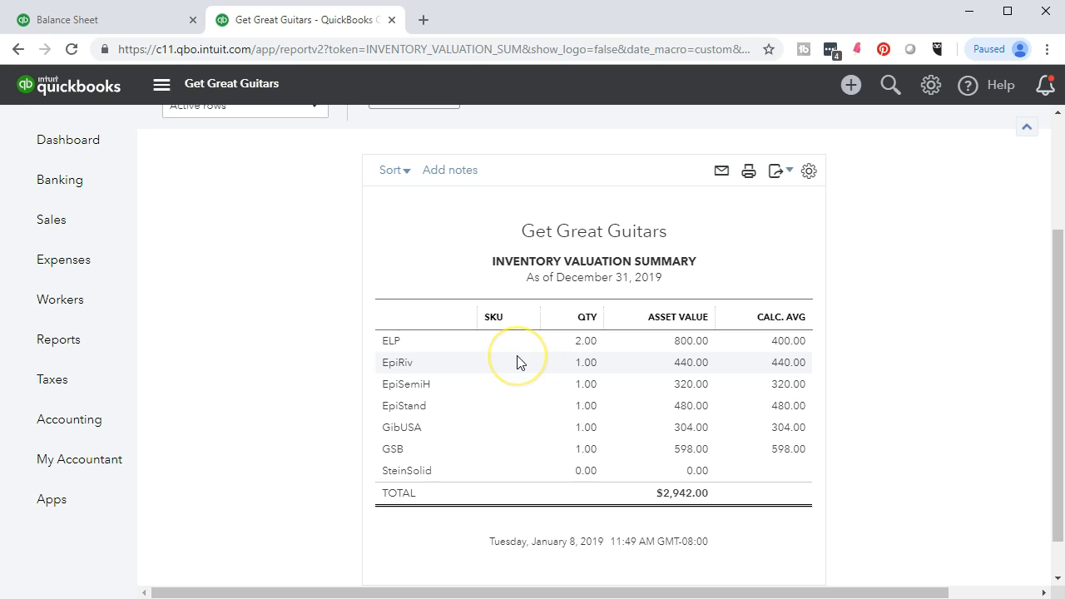
scroll(517, 363, "down", 1)
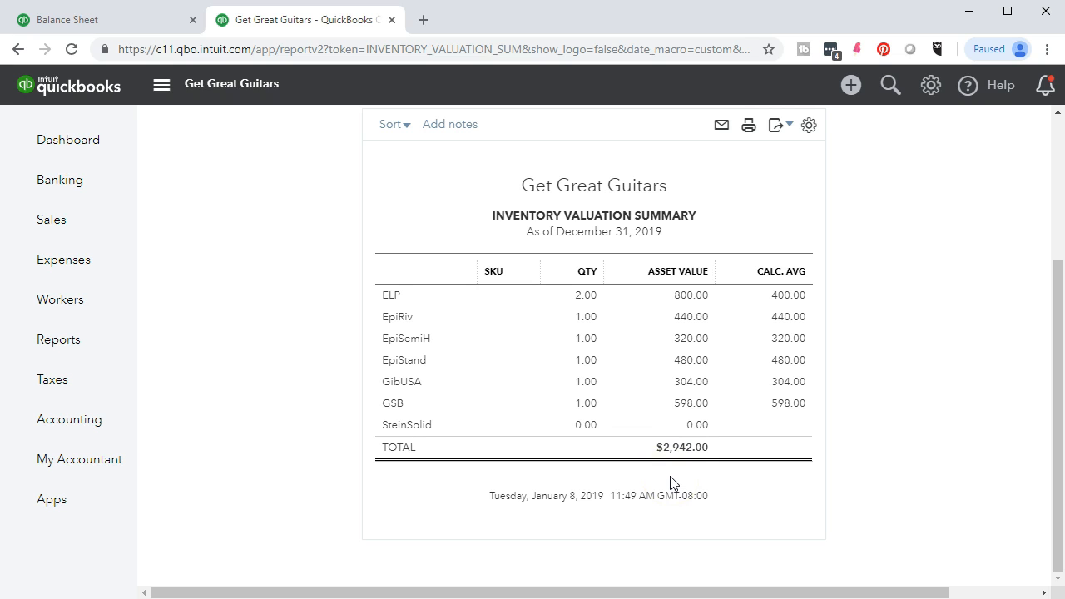
Compare the Balance Sheet's Inventory amount with the valuation summary total, and drill down into the GSB item's asset value.
left_click(137, 32)
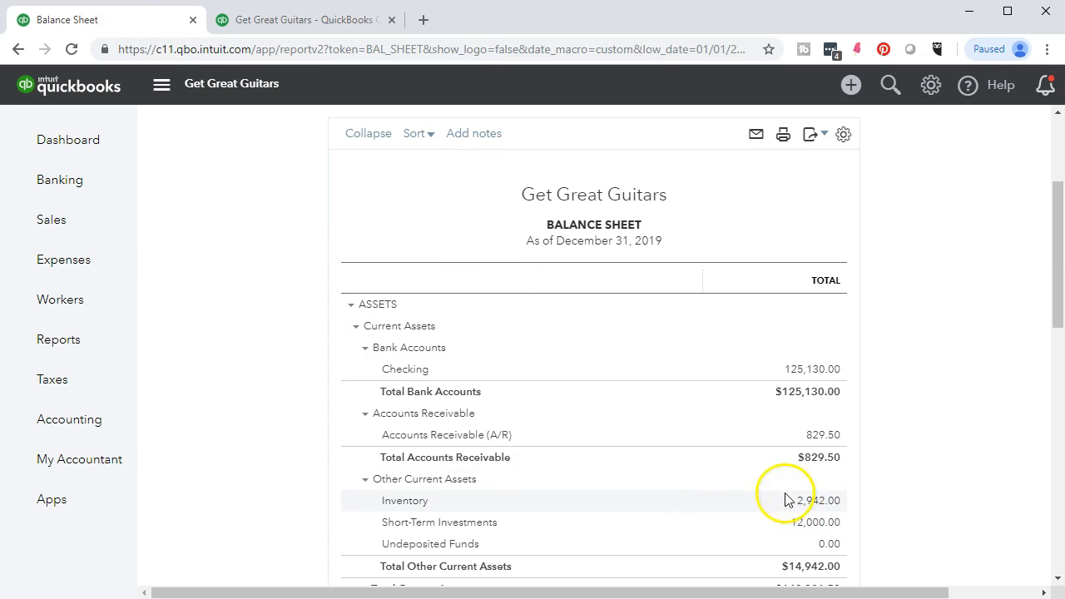
left_click(298, 25)
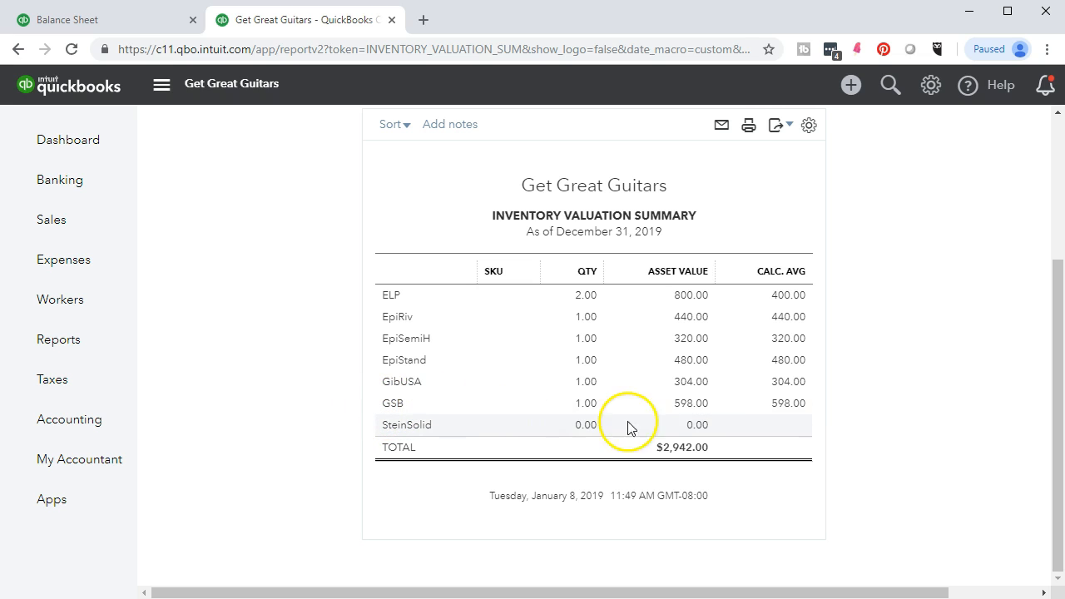
left_click(689, 403)
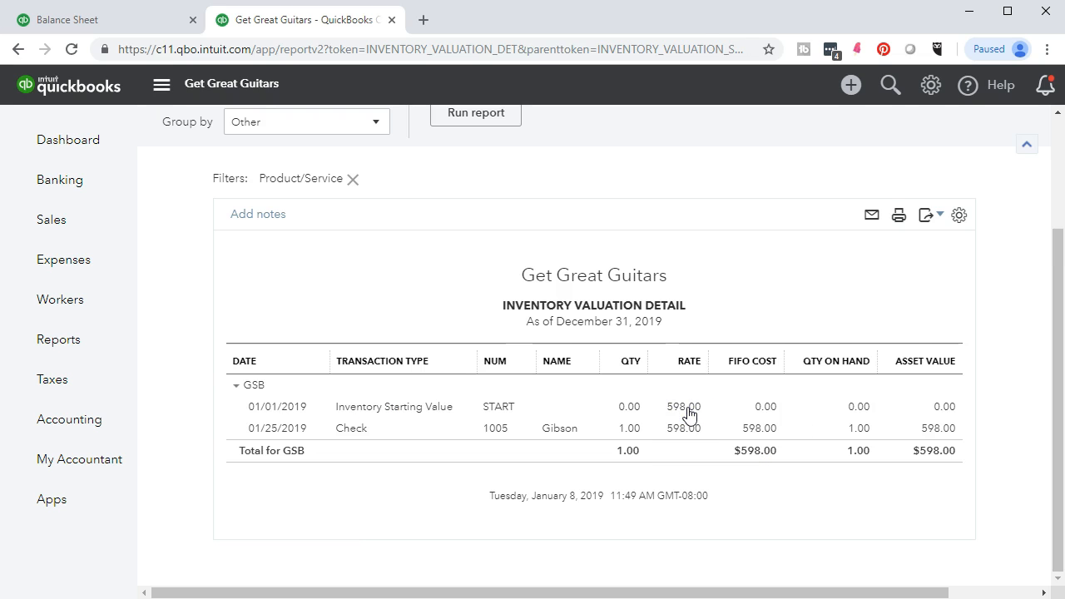